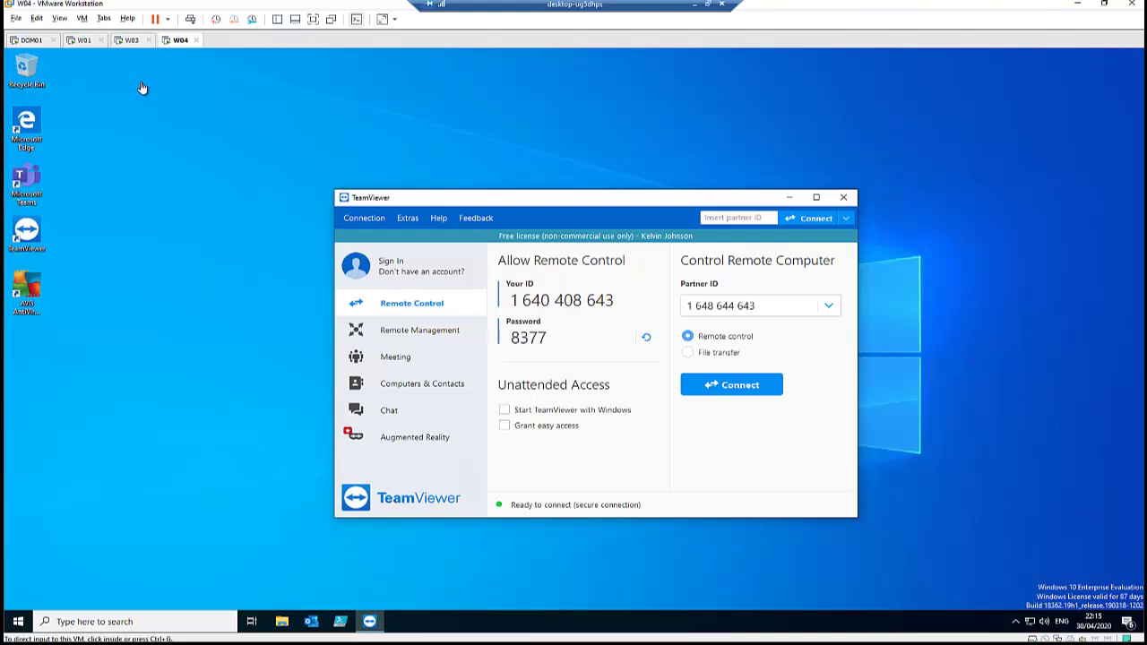
- On W03, set TeamViewer's Security option Windows logon to Not allowed
click(130, 40)
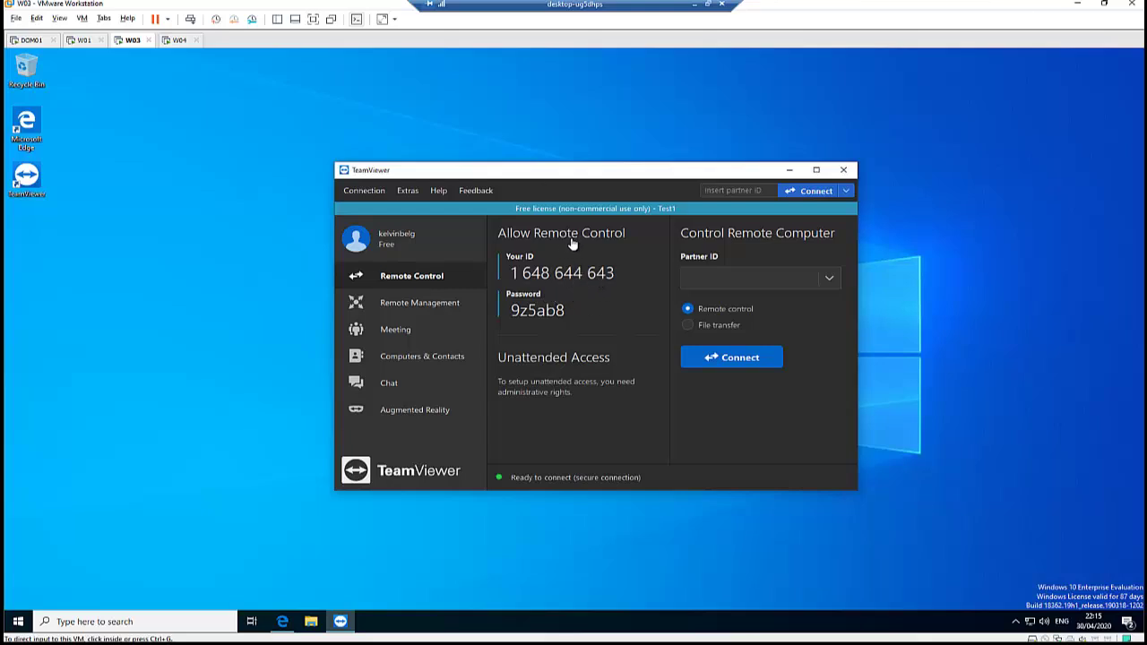
click(408, 191)
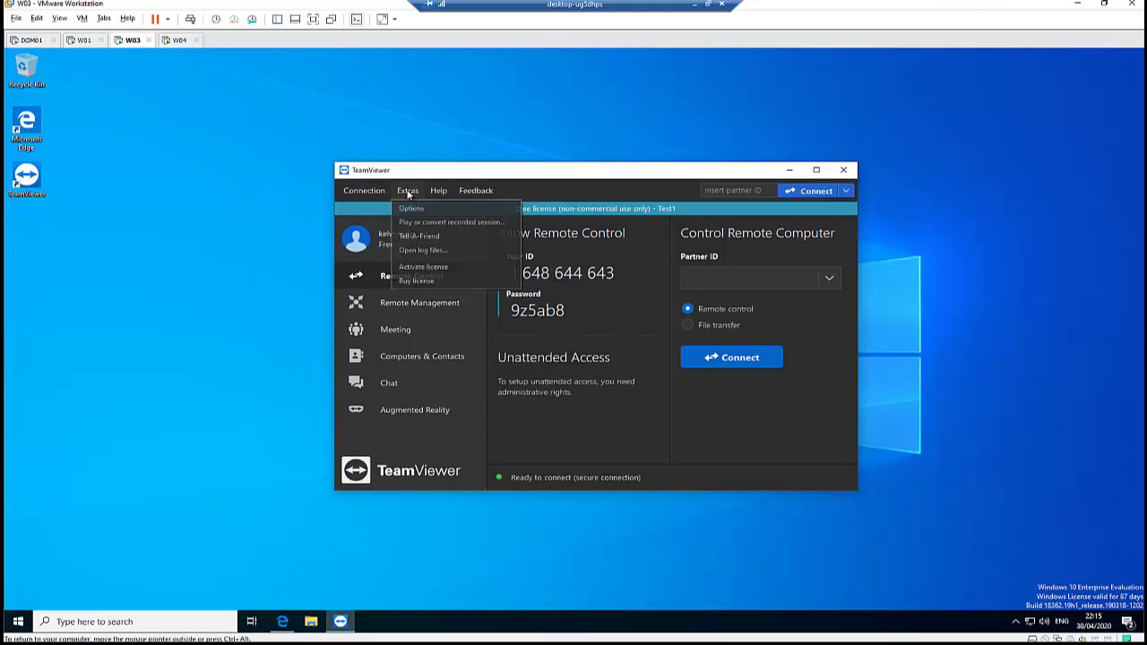
click(419, 208)
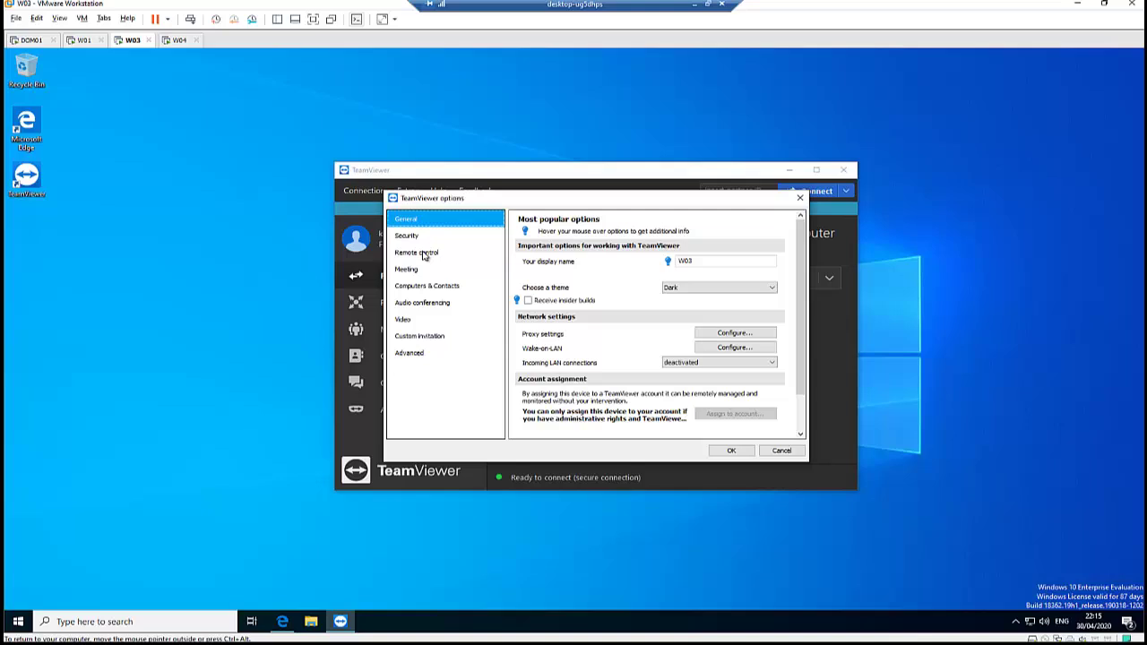
click(415, 237)
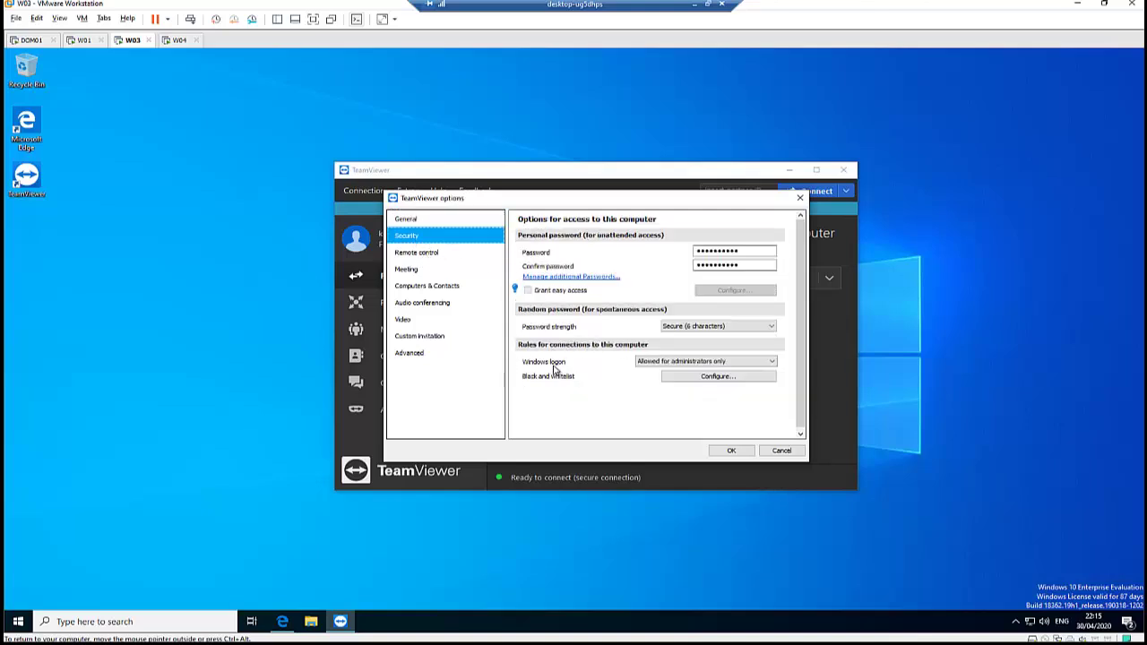
mouse_move(560, 367)
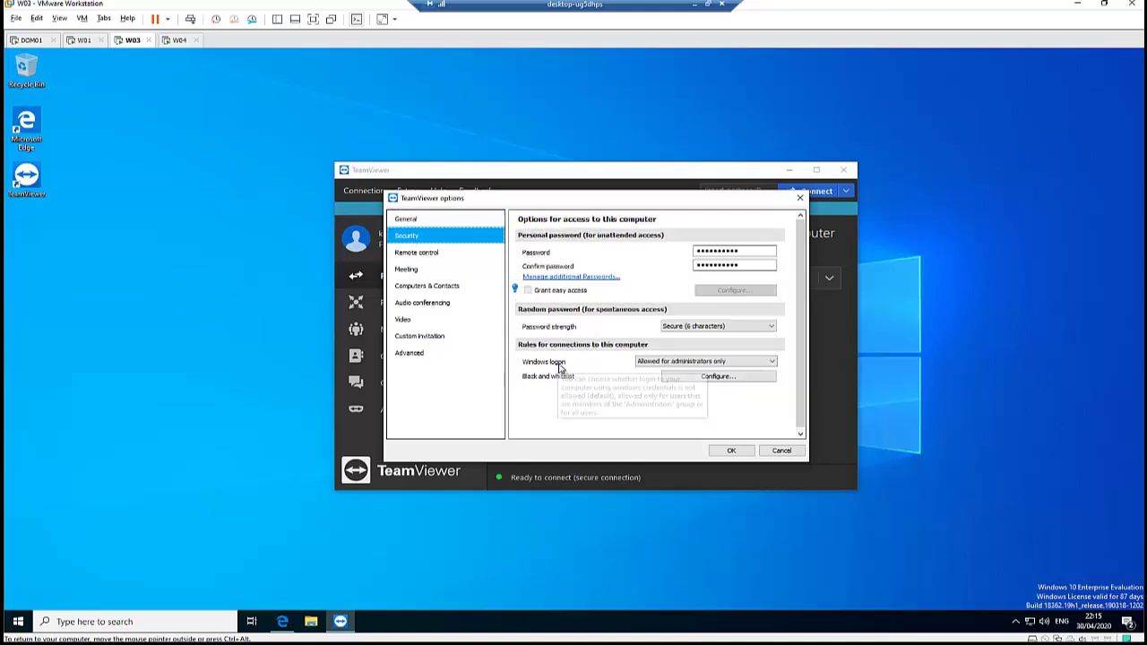
click(714, 362)
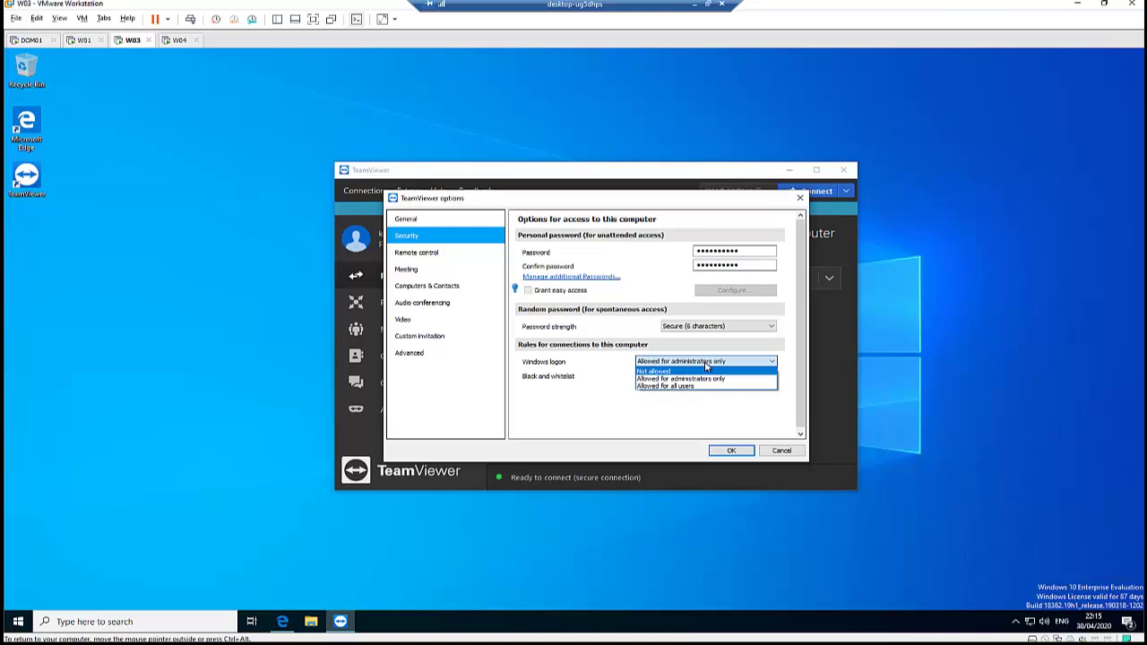
click(658, 373)
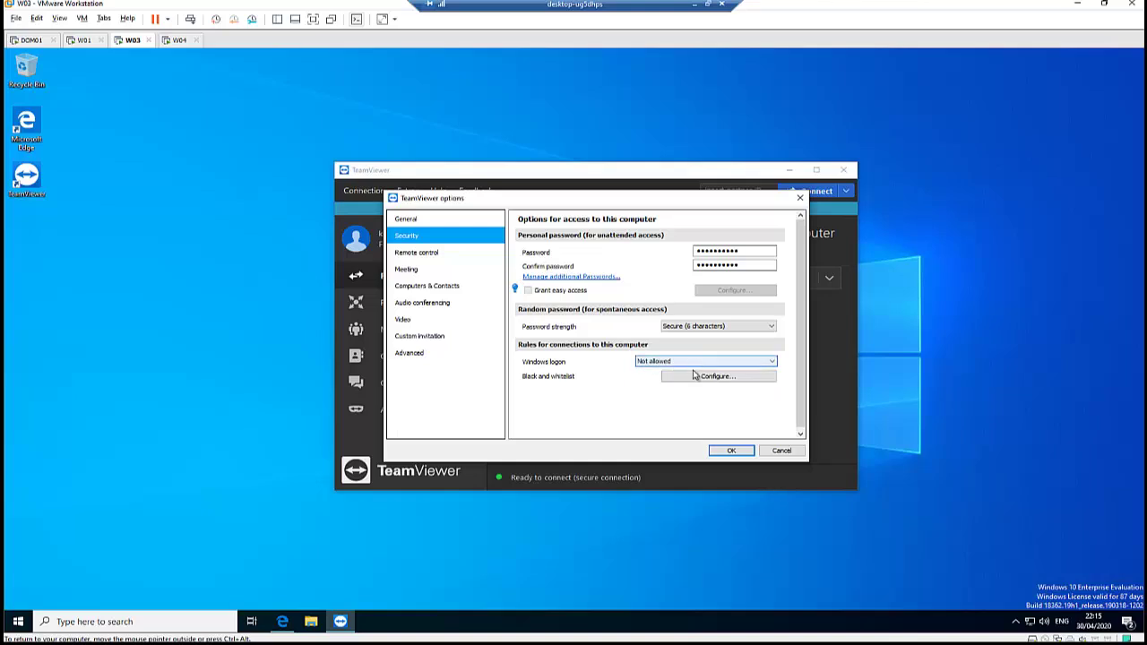
- Save W03's options, select its own ID, then select the partner ID on W04
click(726, 453)
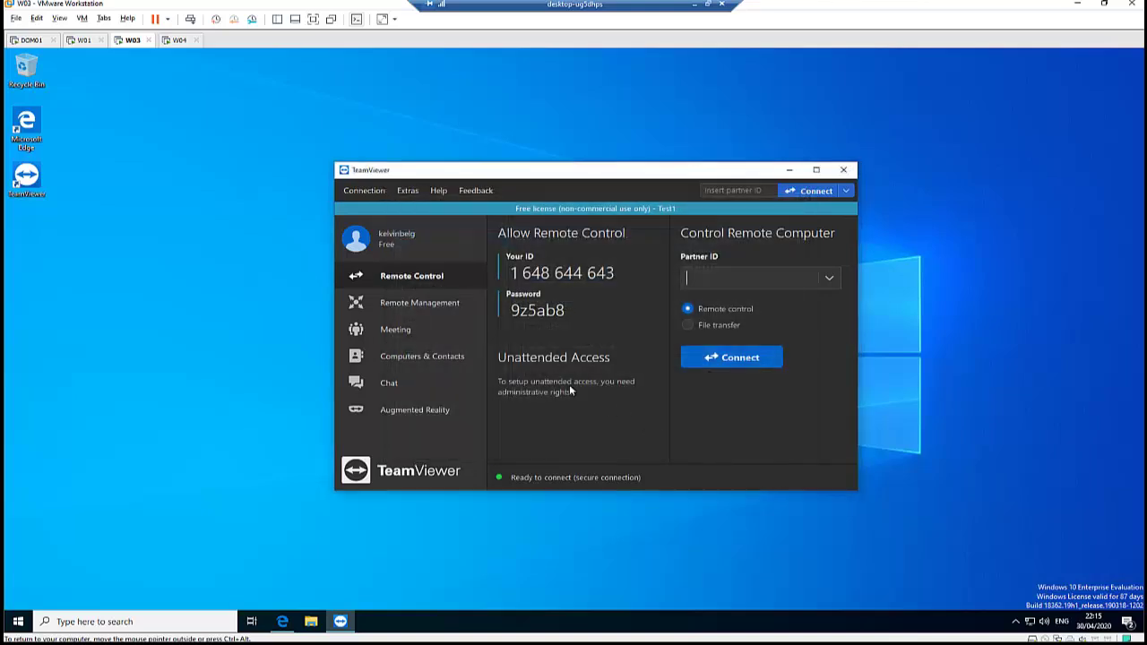
drag(614, 274, 502, 275)
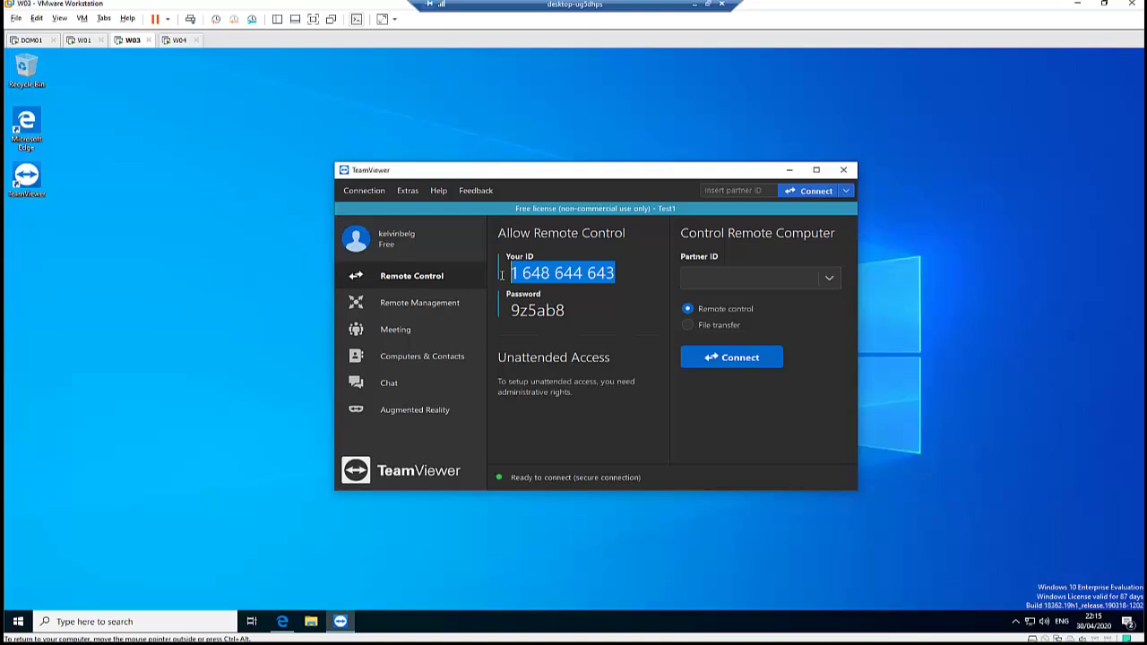
click(176, 40)
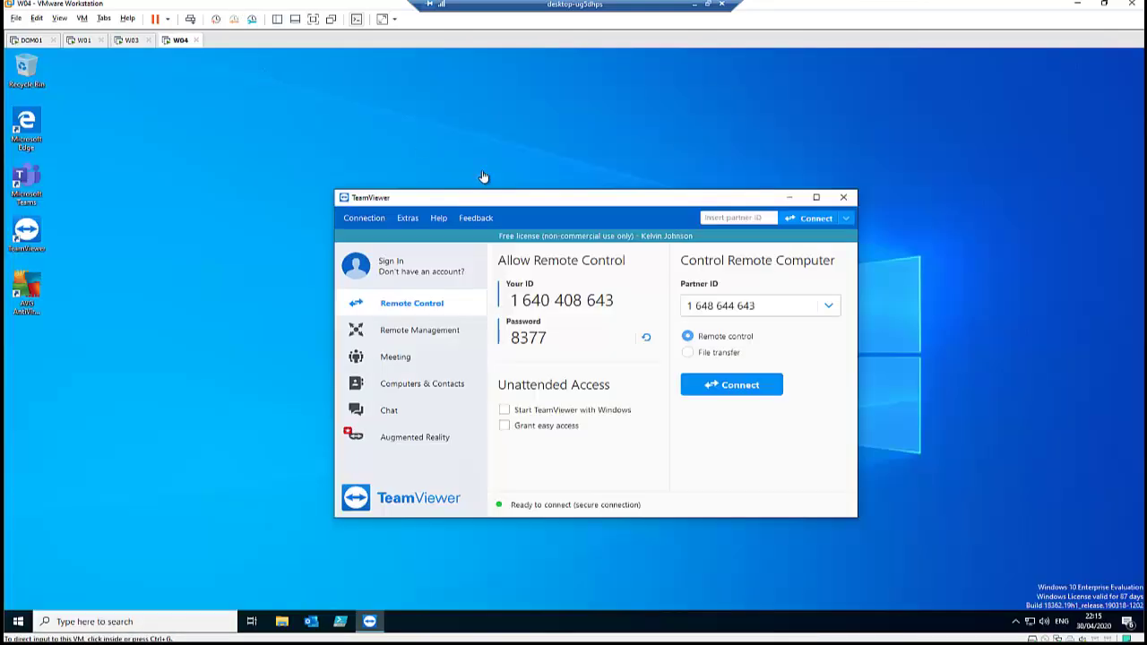
drag(775, 302, 679, 309)
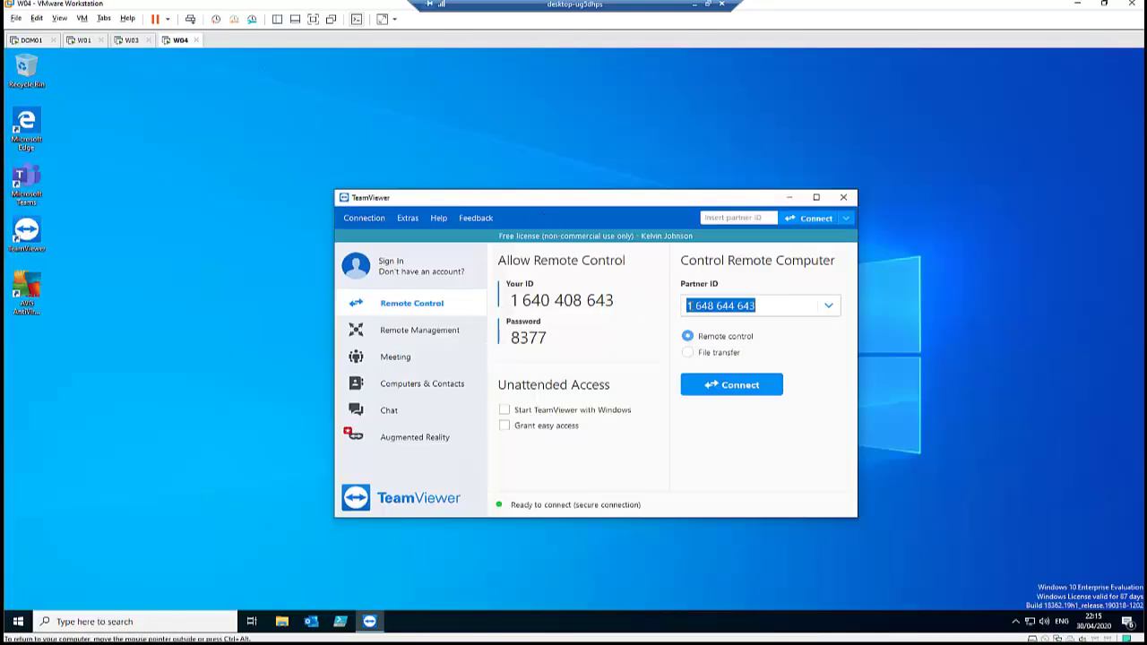
- Attempt a Windows-authentication connection to W03, get the invalid-password error, and cancel
click(722, 387)
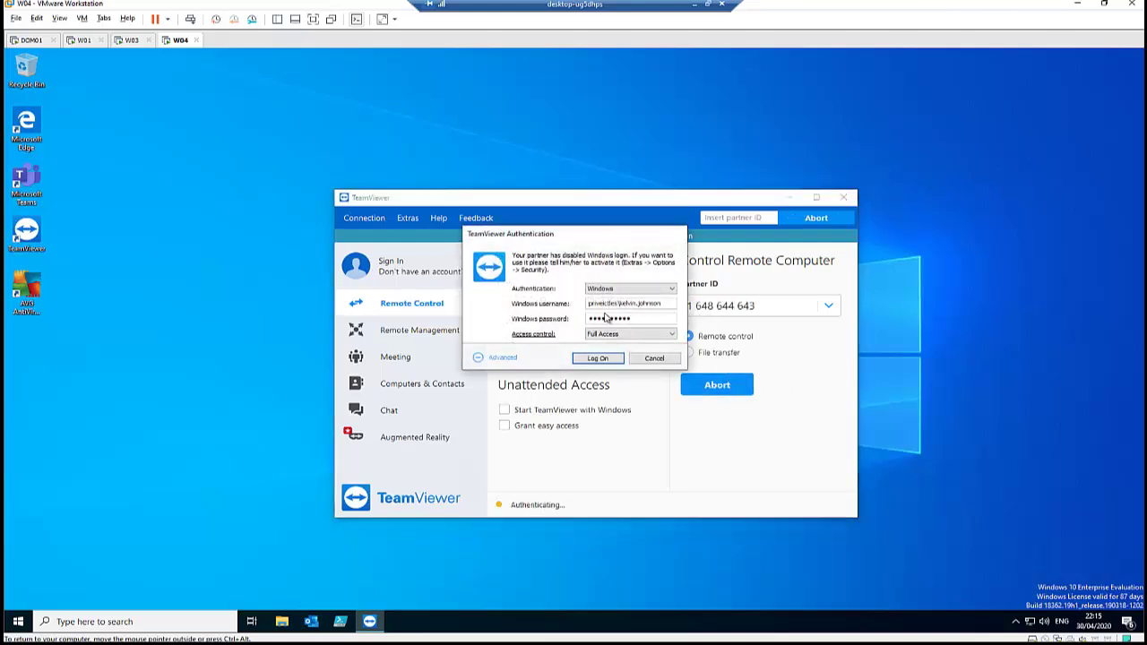
click(632, 291)
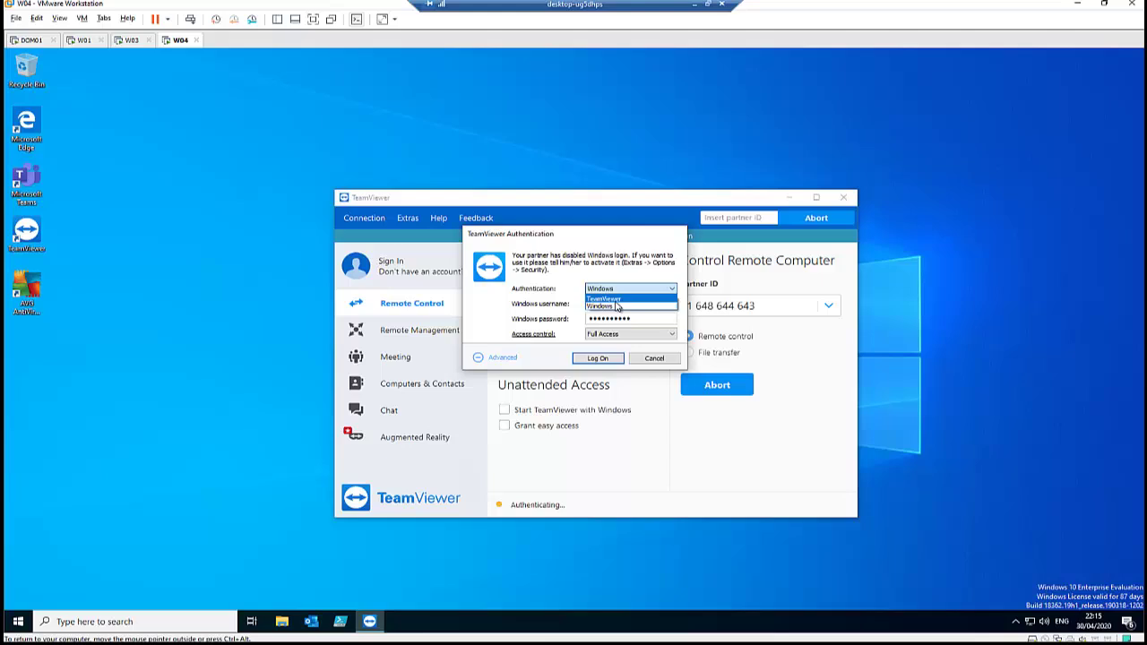
click(618, 304)
click(634, 291)
click(615, 313)
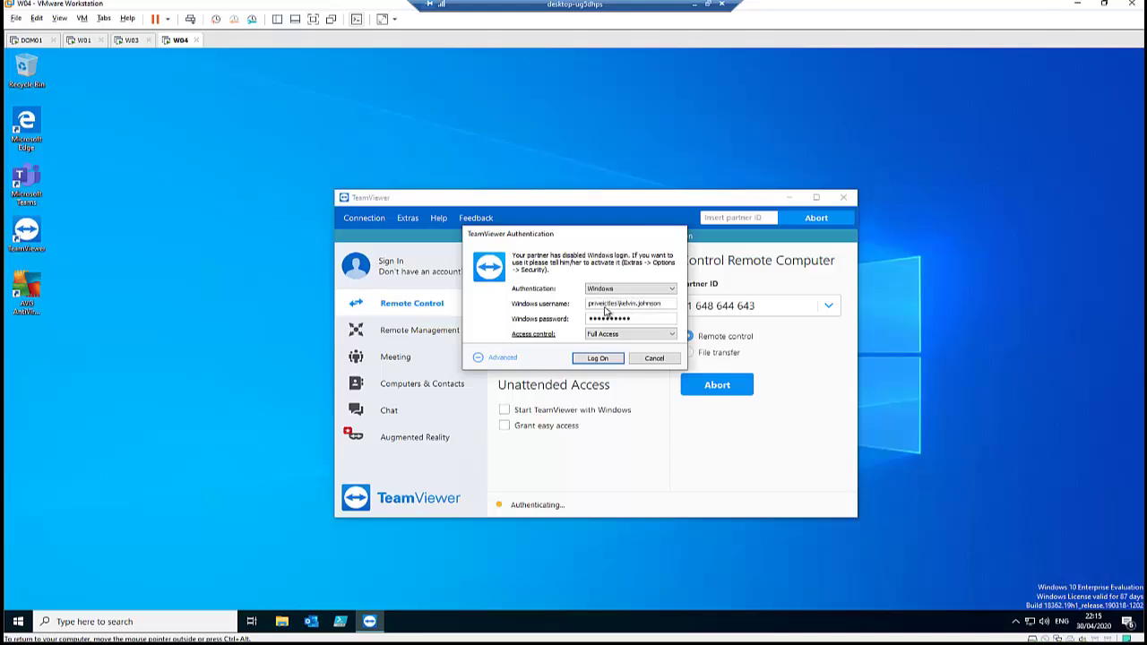
click(598, 357)
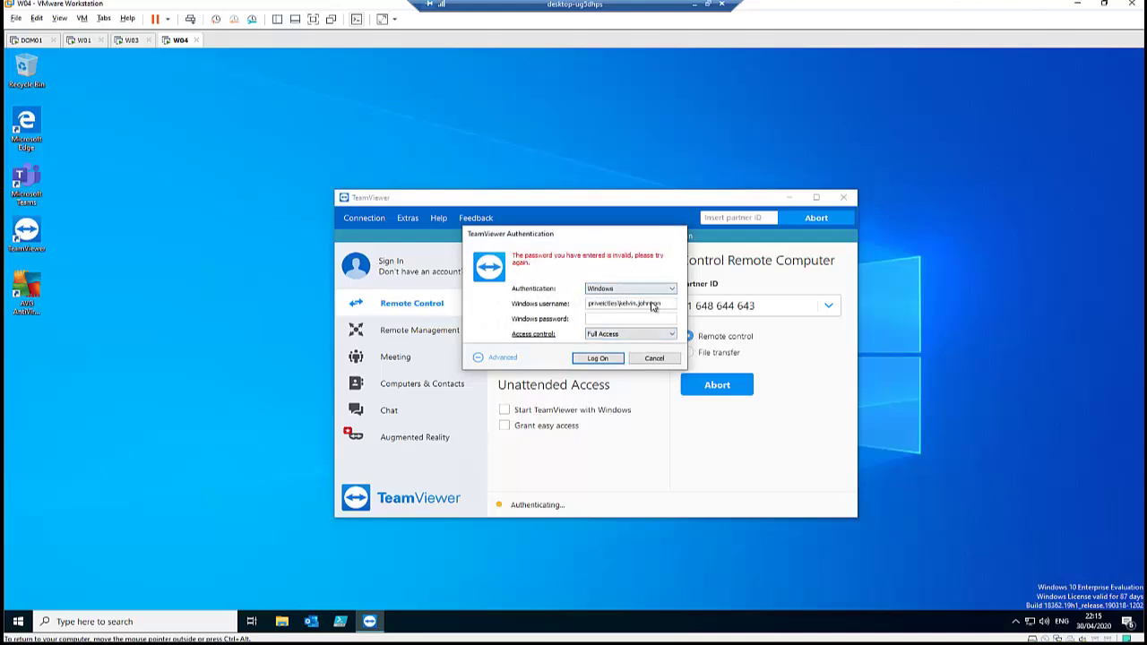
click(641, 304)
click(655, 358)
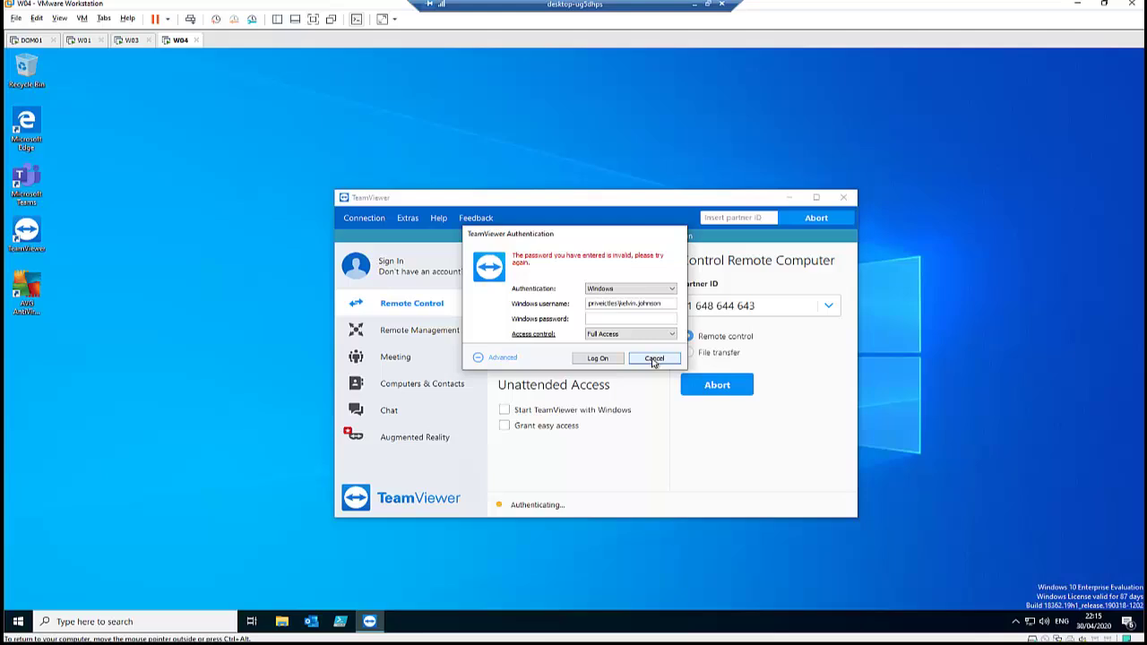
- On W03, set Windows logon to Allowed for administrators only, save, and select the temporary password
click(130, 41)
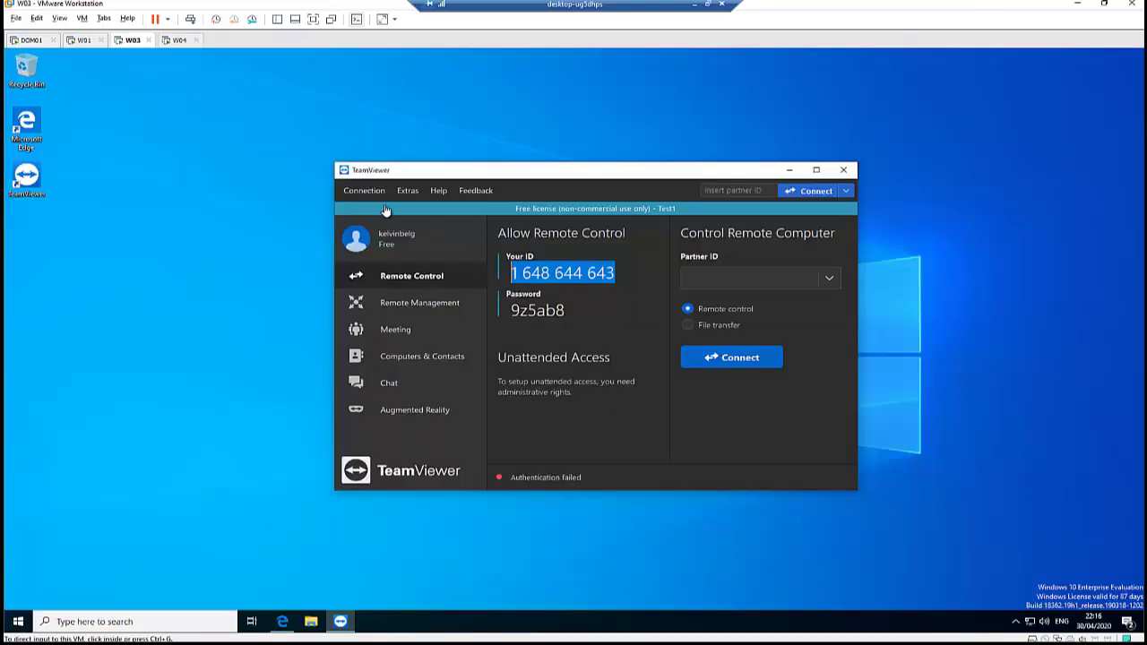
click(405, 190)
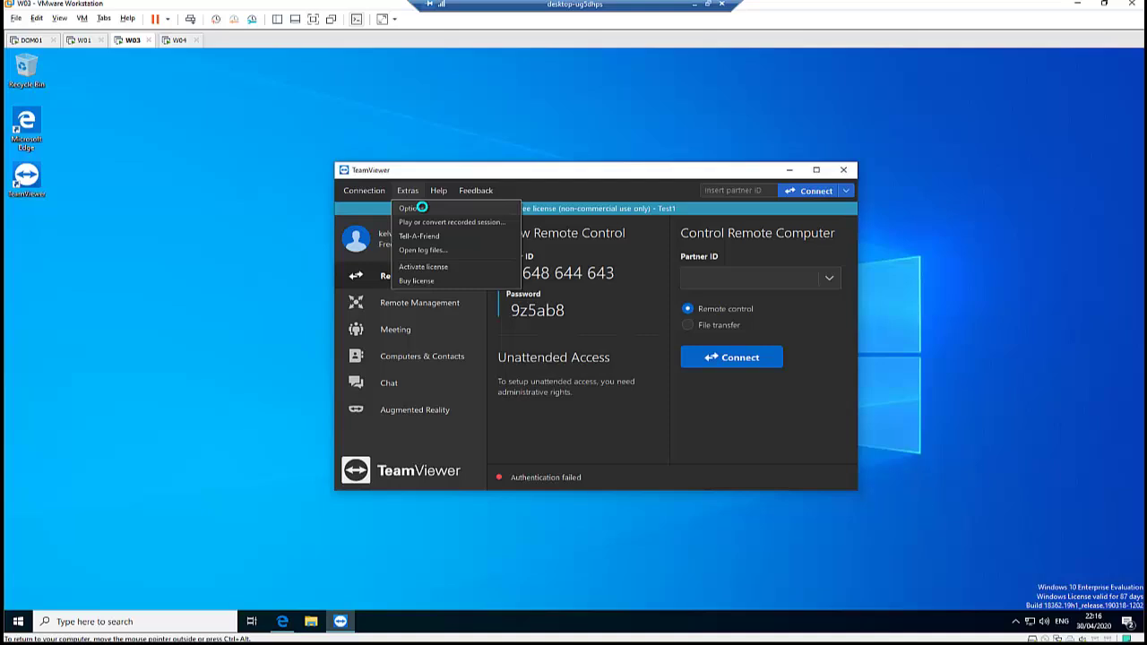
click(421, 207)
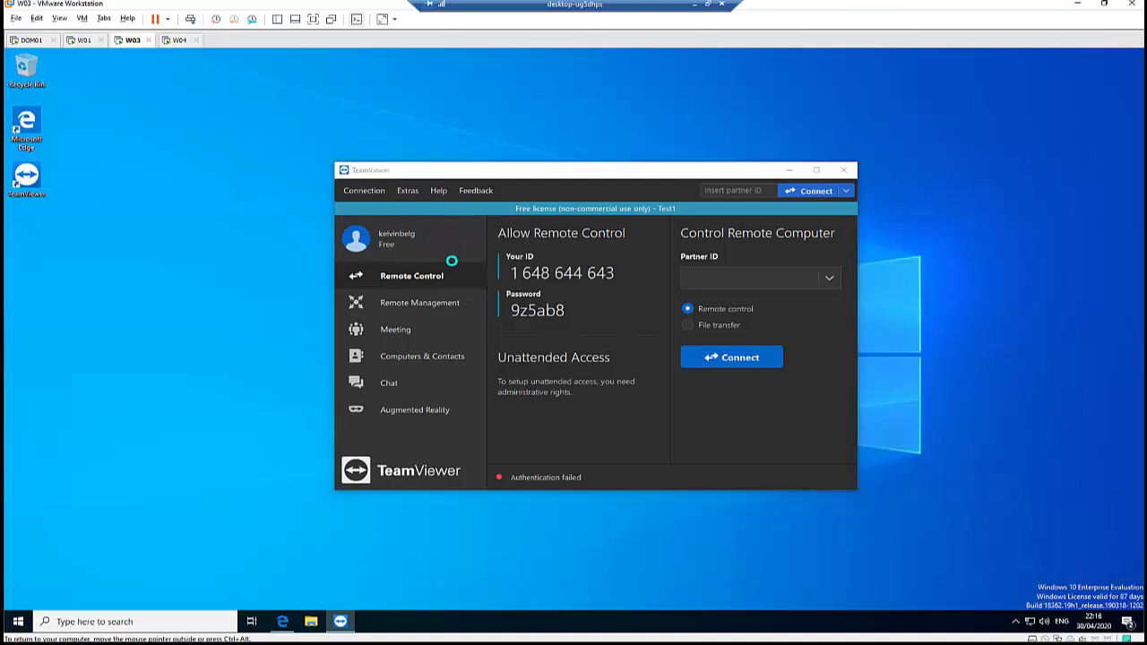
click(446, 236)
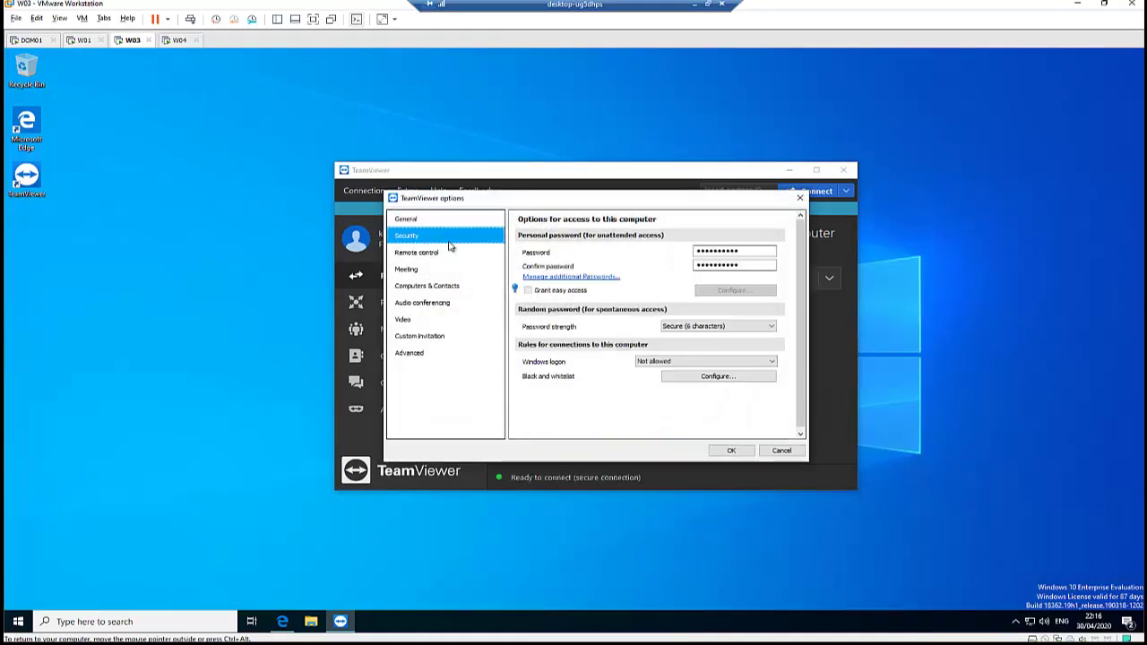
click(661, 361)
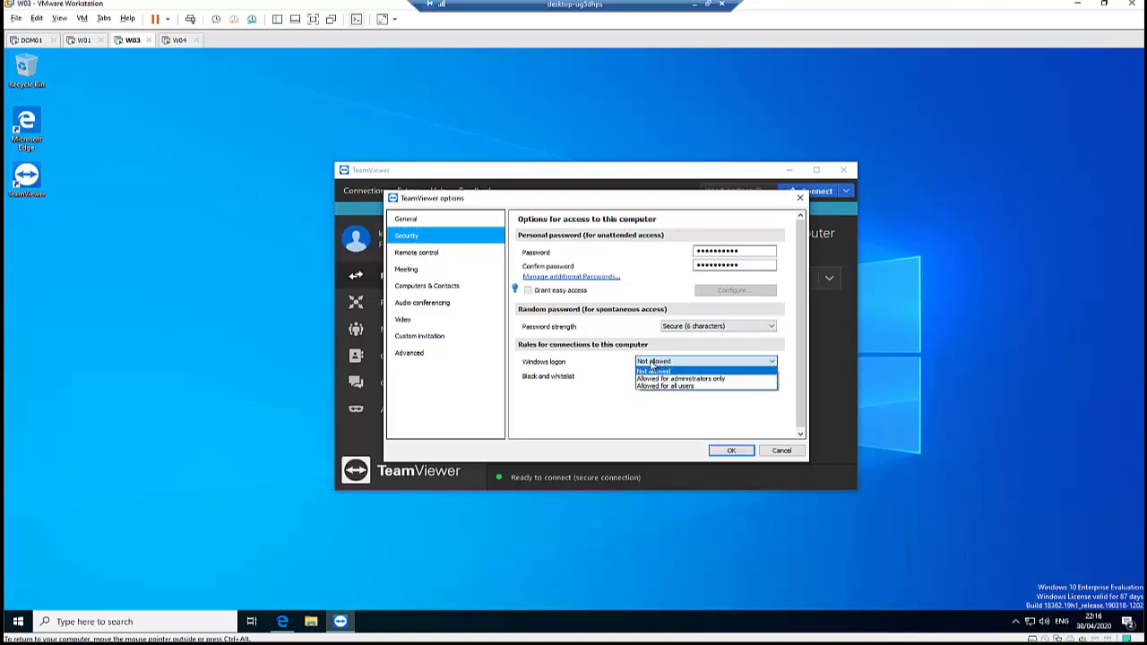
click(680, 379)
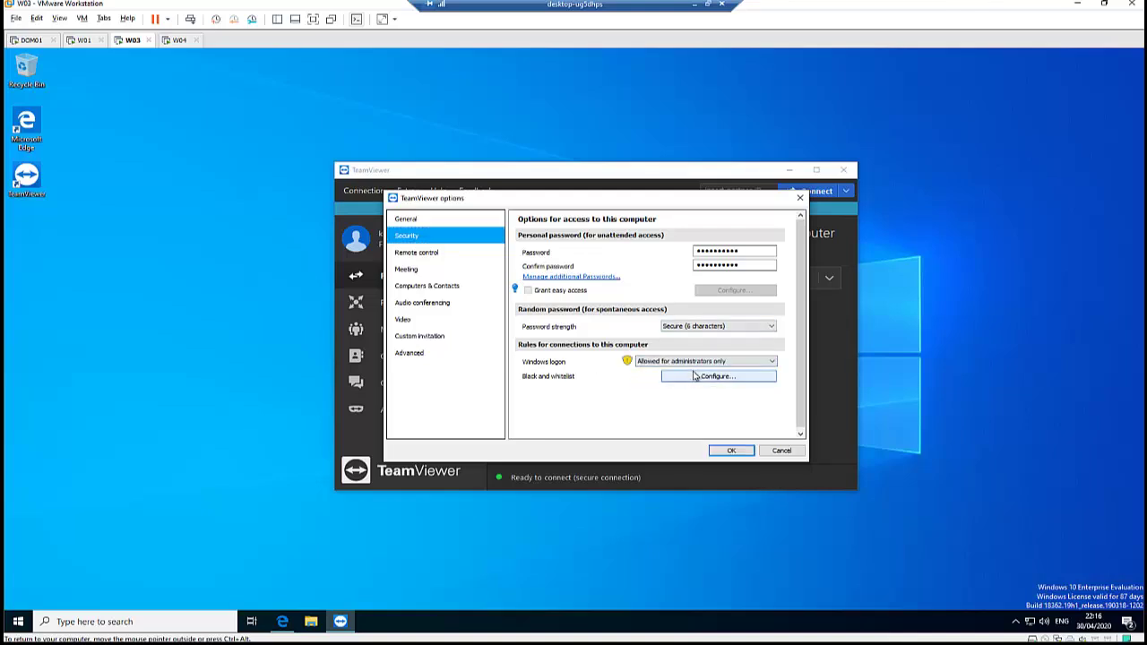
click(722, 363)
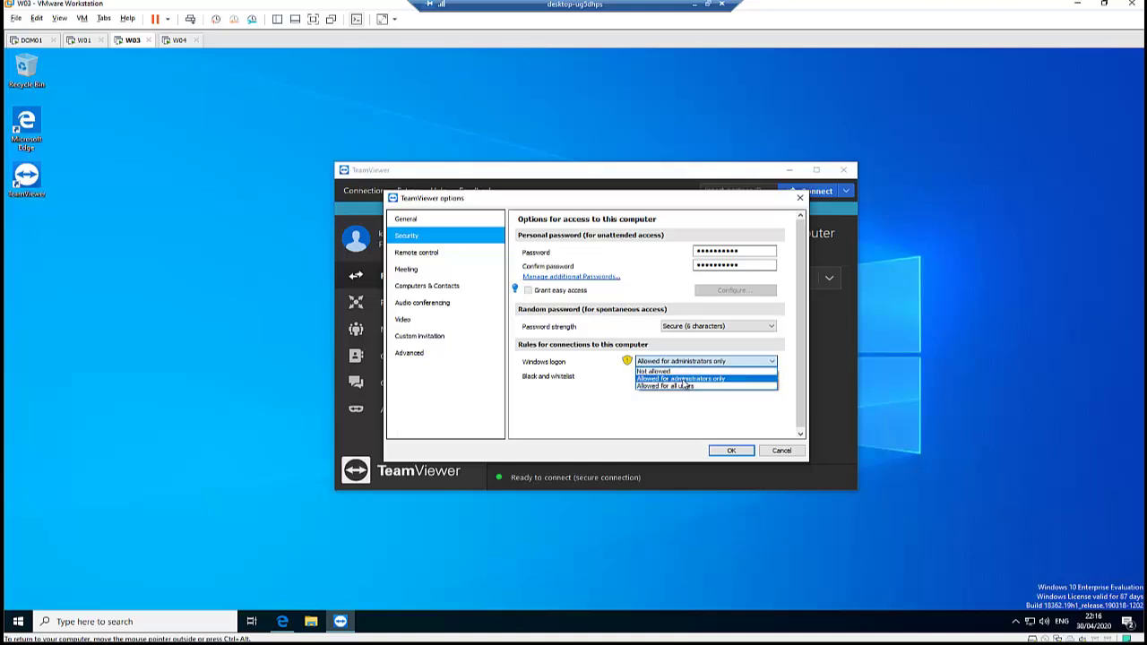
click(685, 378)
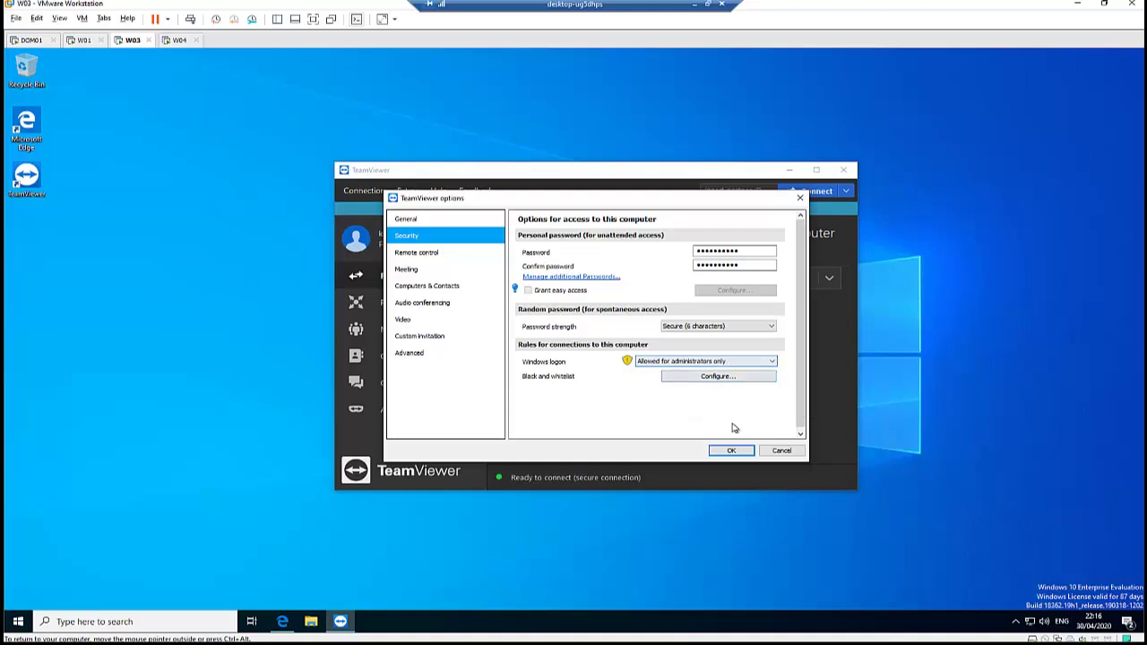
click(731, 449)
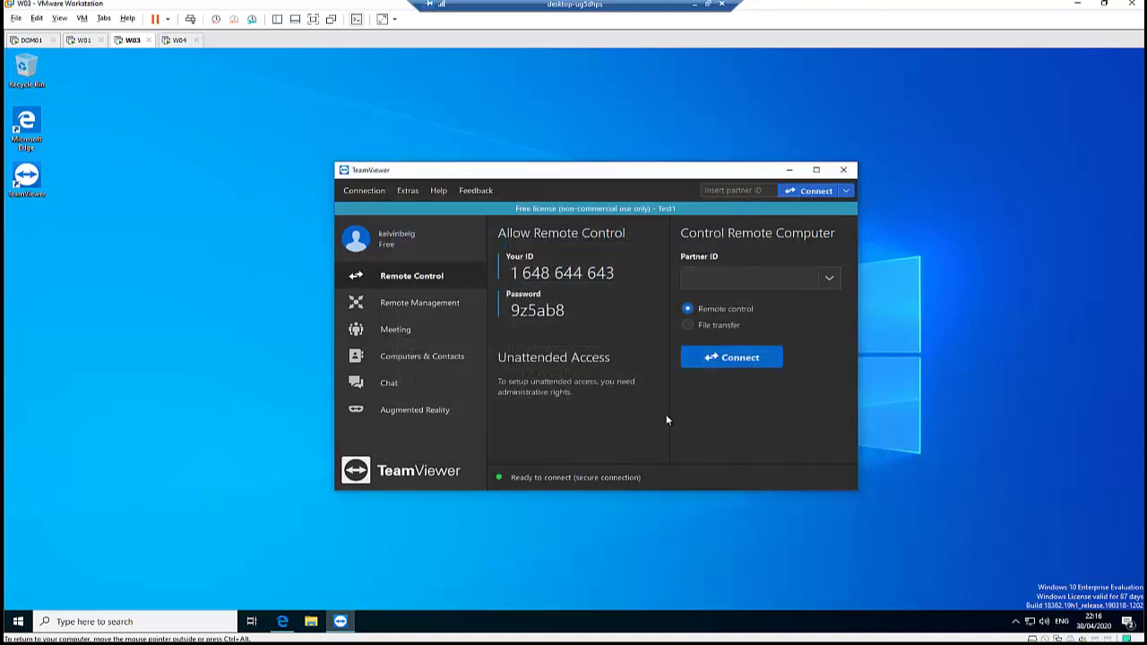
drag(567, 310, 509, 310)
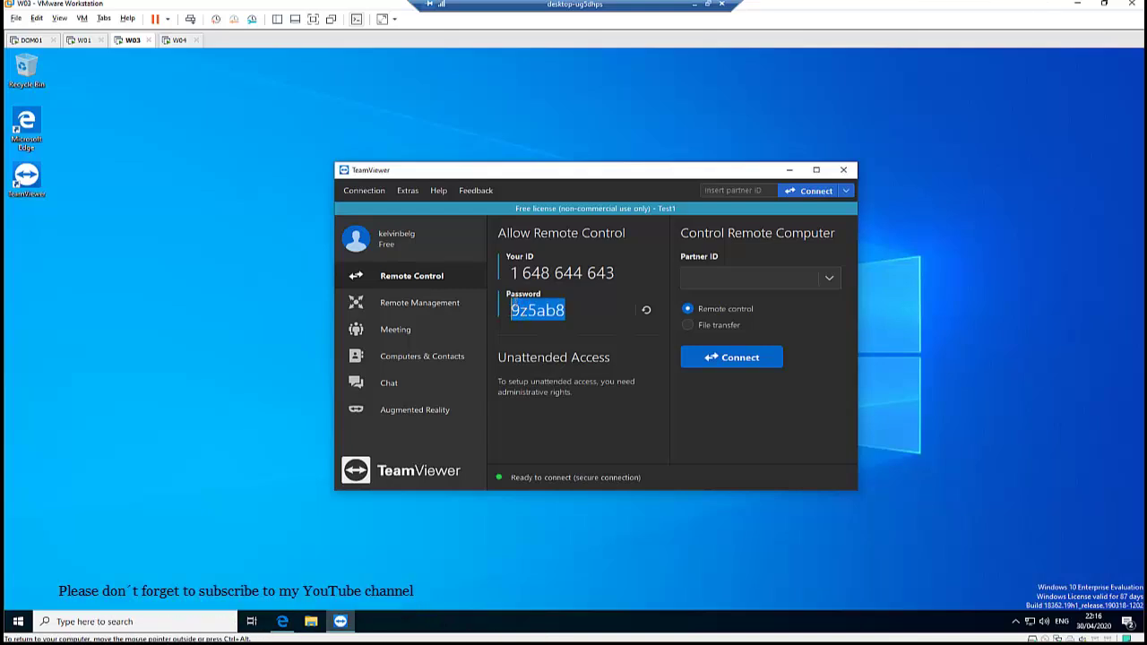
- From W04, connect to W03 with the pasted TeamViewer password, then end the session
click(180, 41)
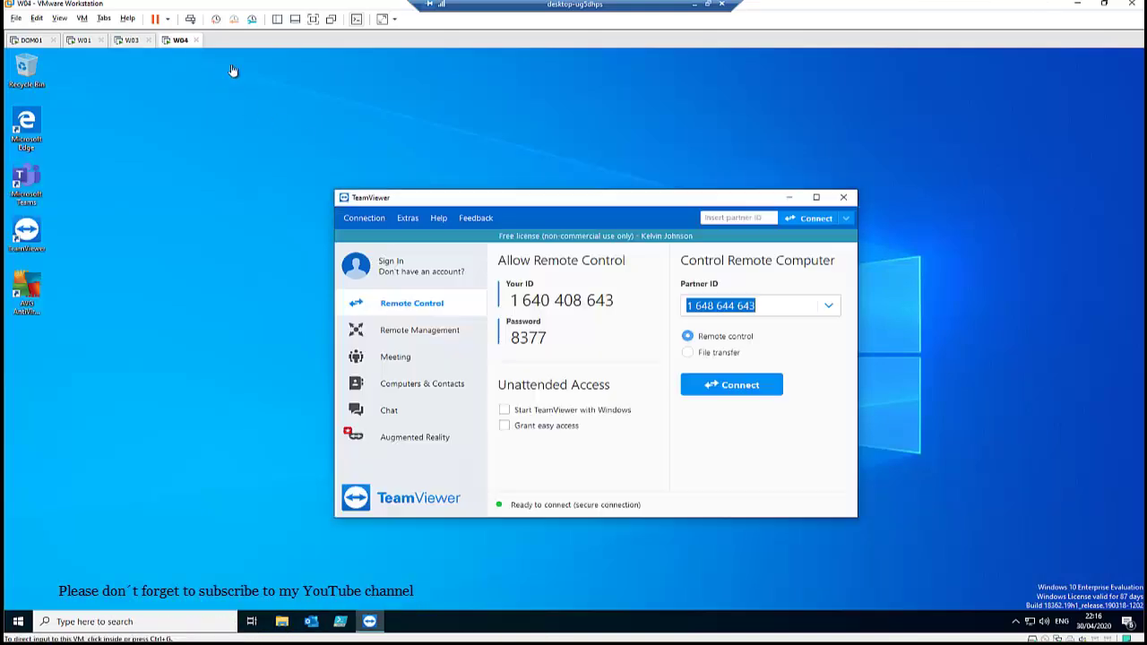
click(736, 385)
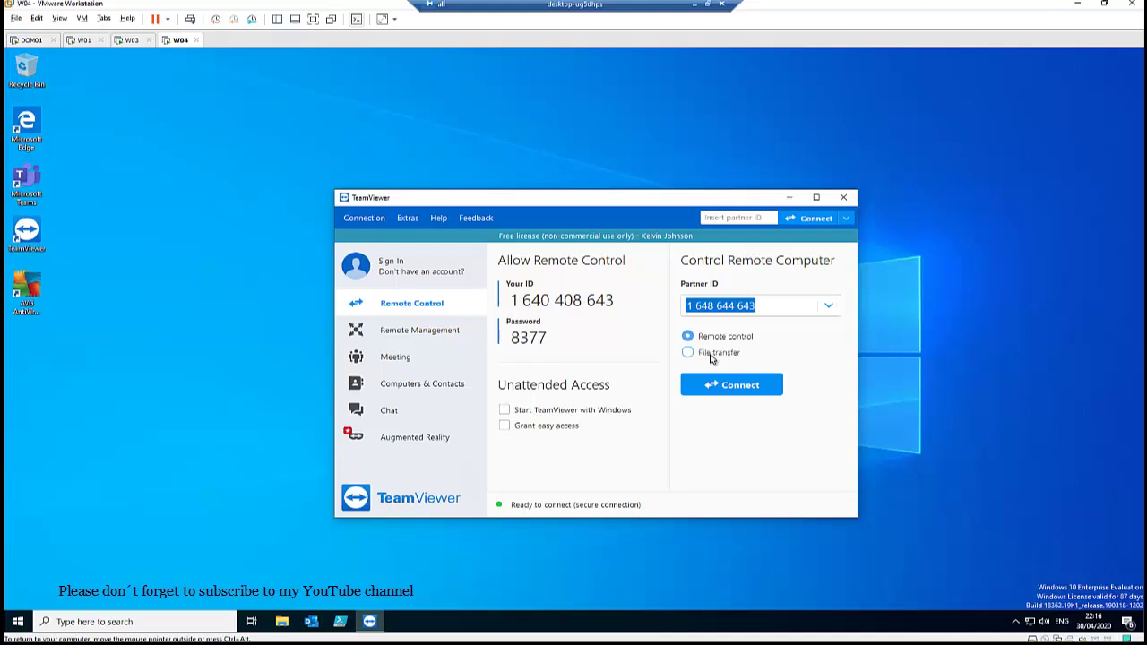
click(728, 385)
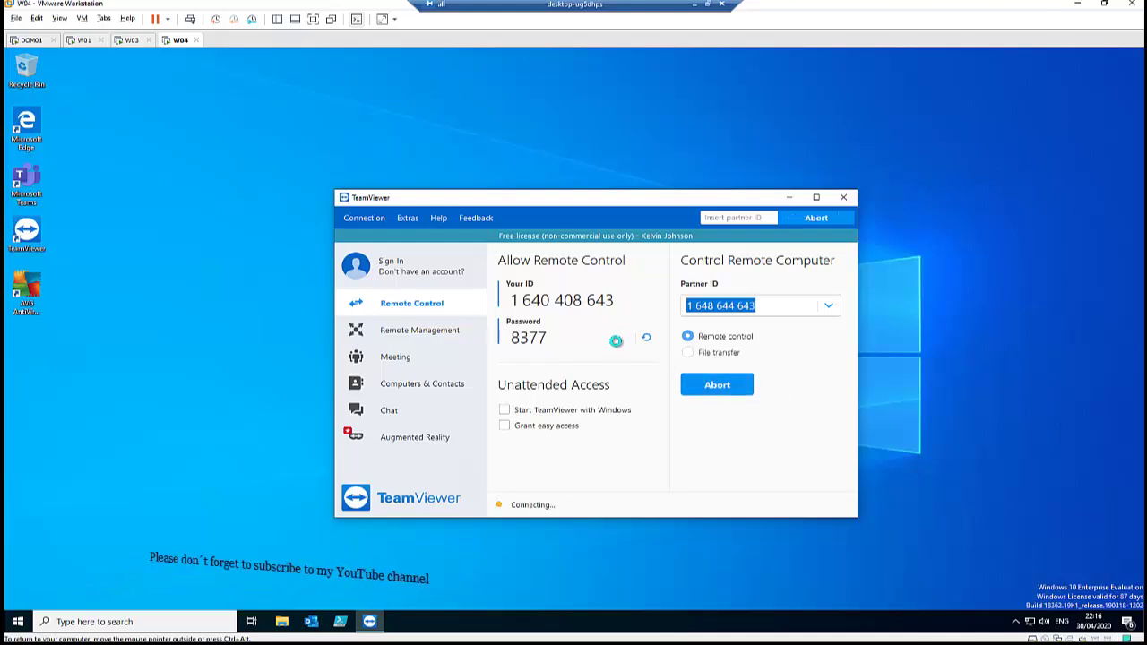
click(619, 289)
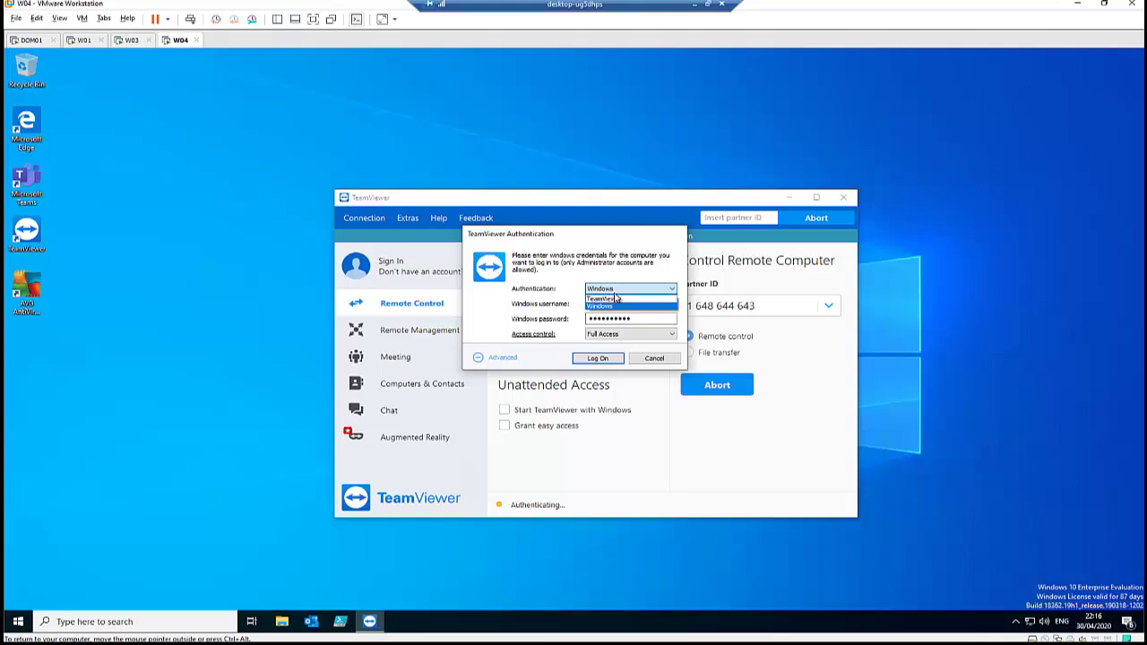
click(617, 298)
key(ctrl+v)
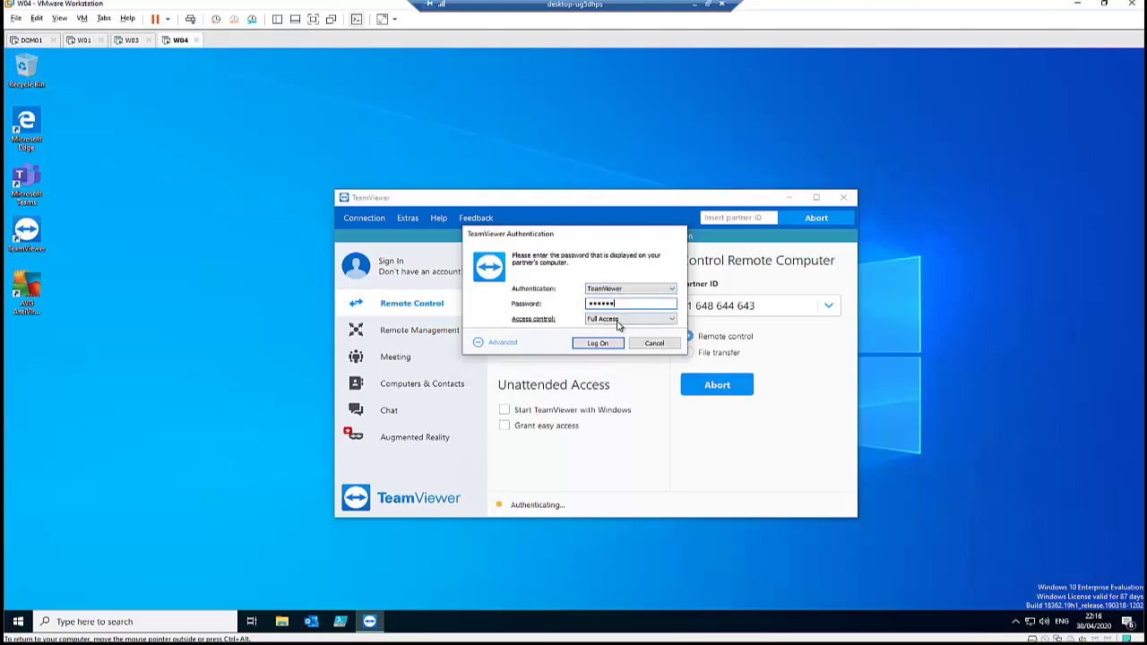
click(614, 343)
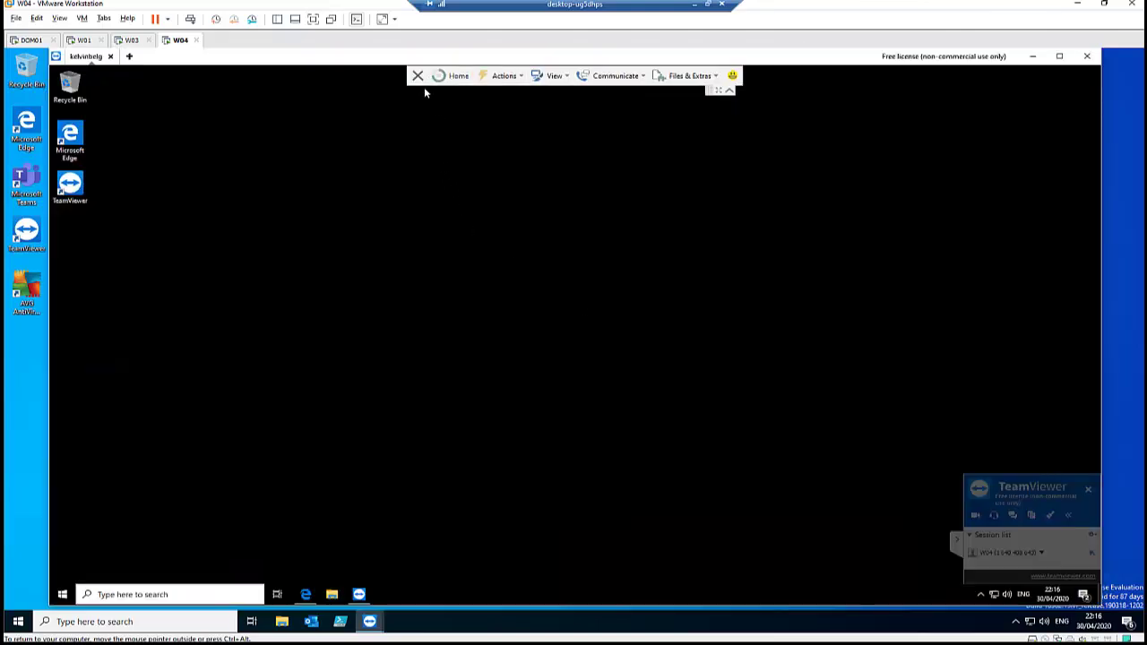
click(417, 77)
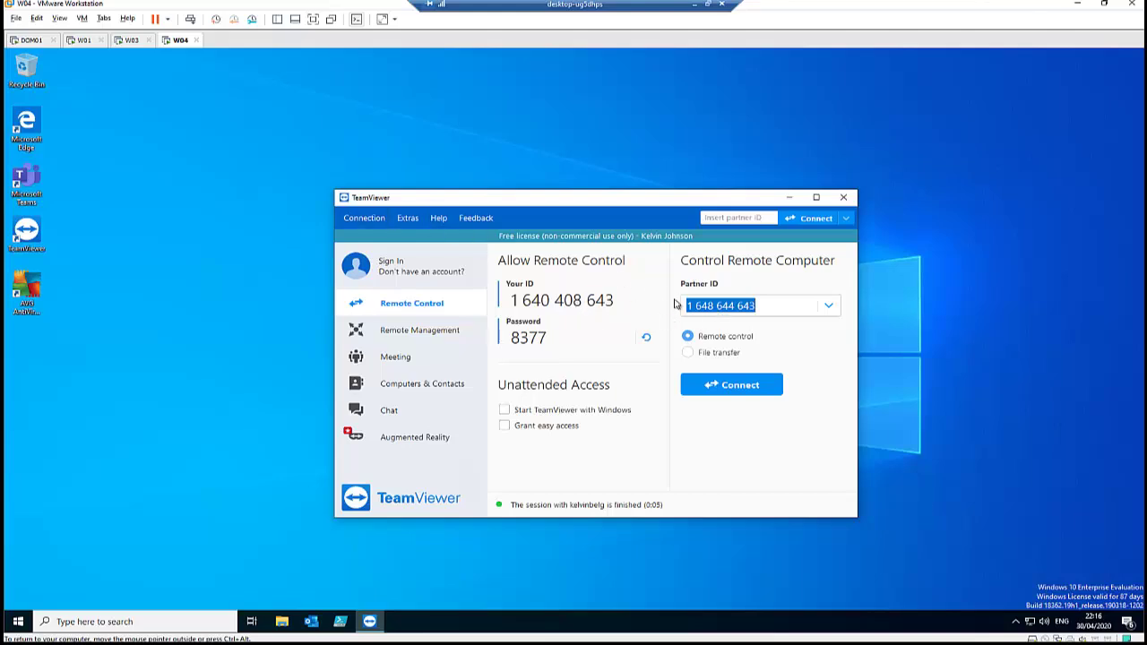
- Reconnect to the host and switch authentication to Windows under Advanced
click(735, 387)
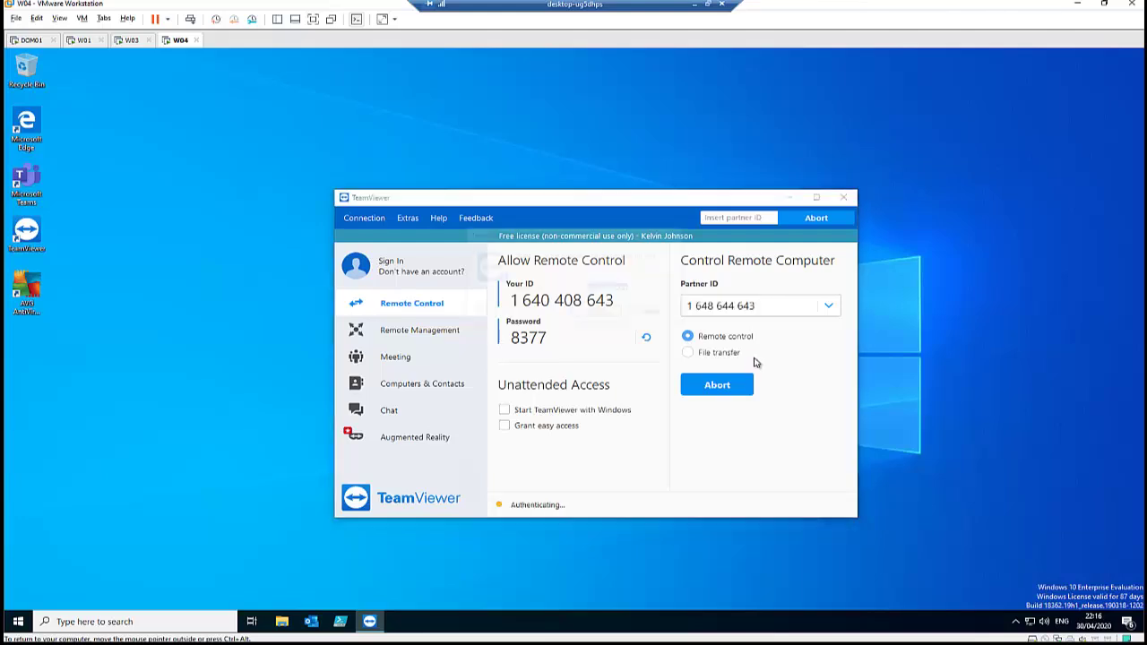
click(503, 313)
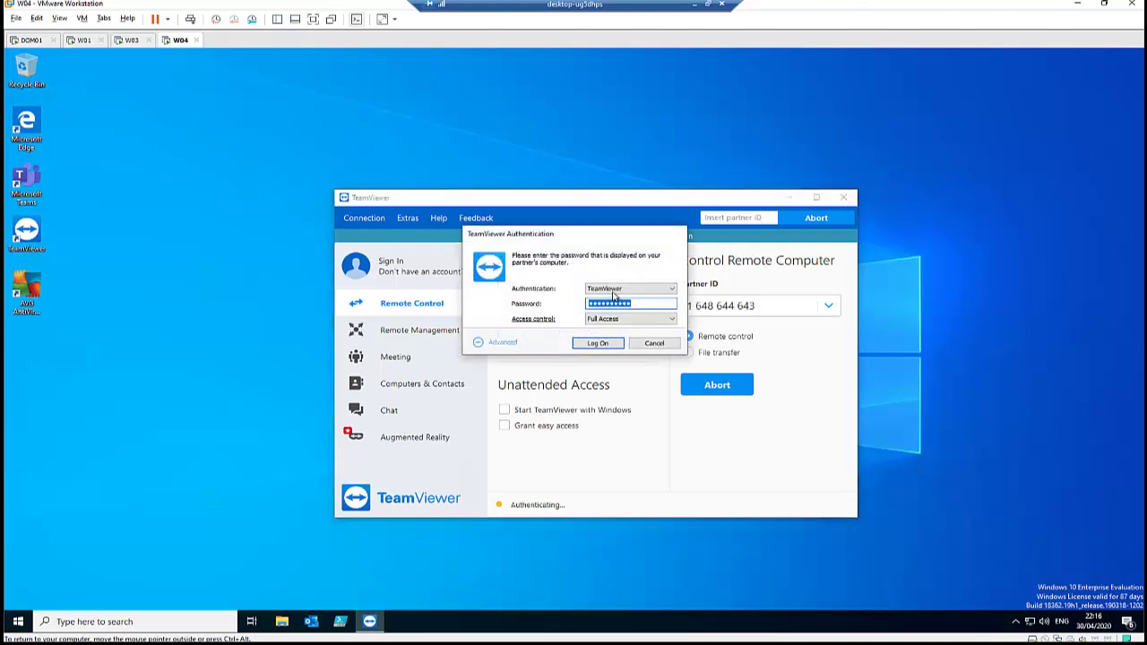
click(613, 289)
click(609, 308)
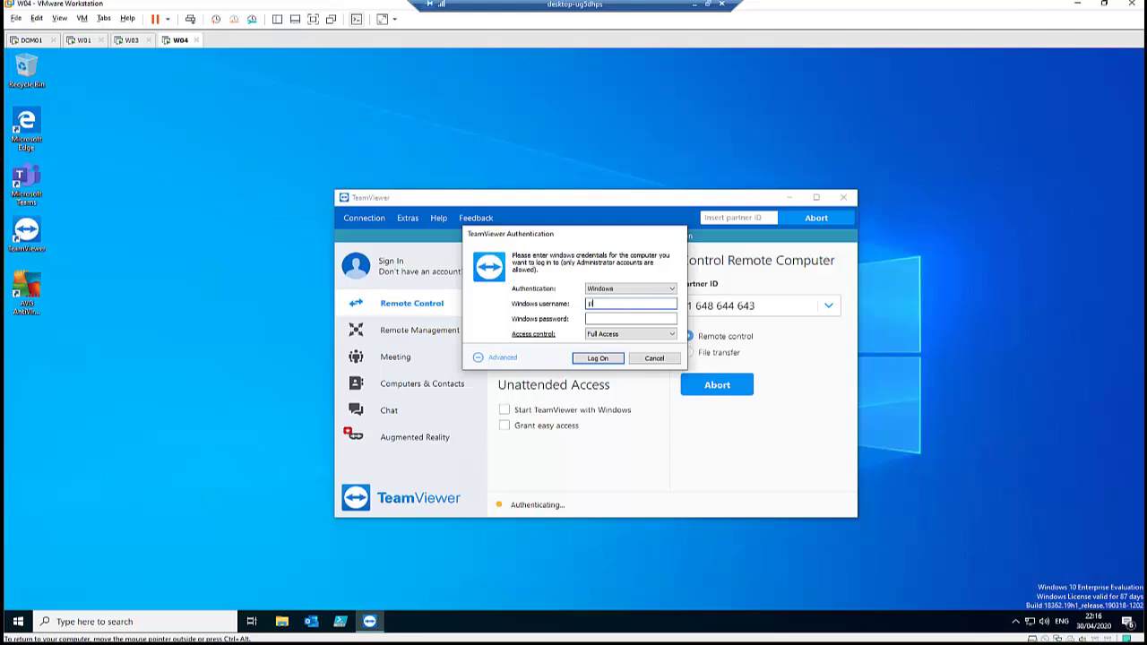
- Enter the domain admin's Windows username, then go to the password field
key(BackSpace)
key(BackSpace)
text(.\administrator)
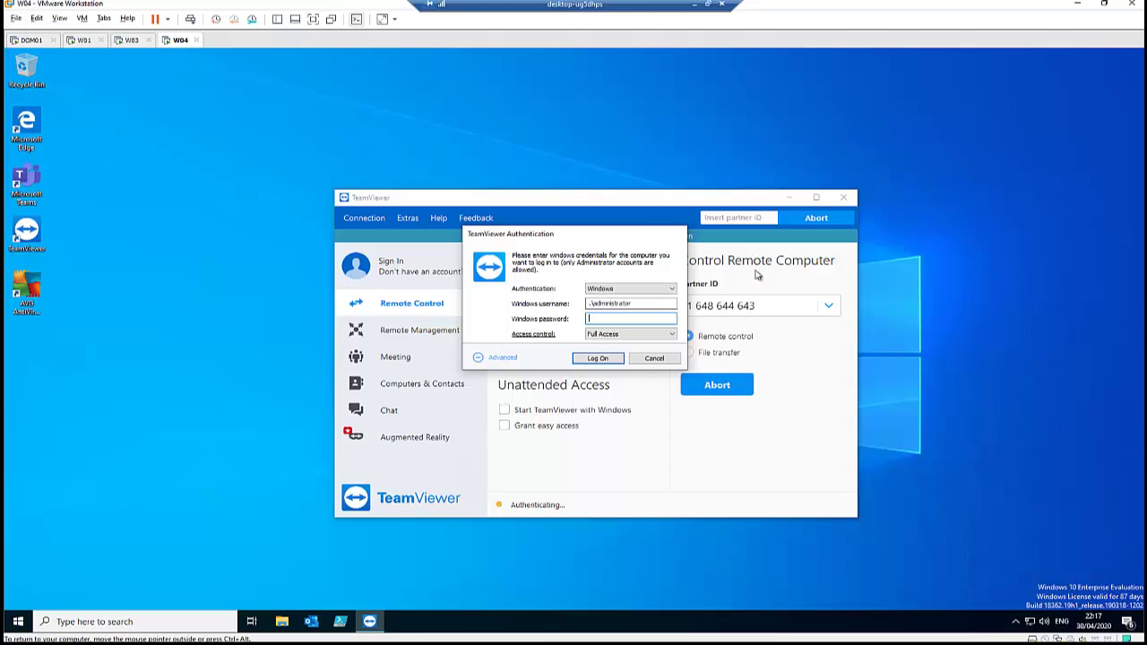
double_click(622, 304)
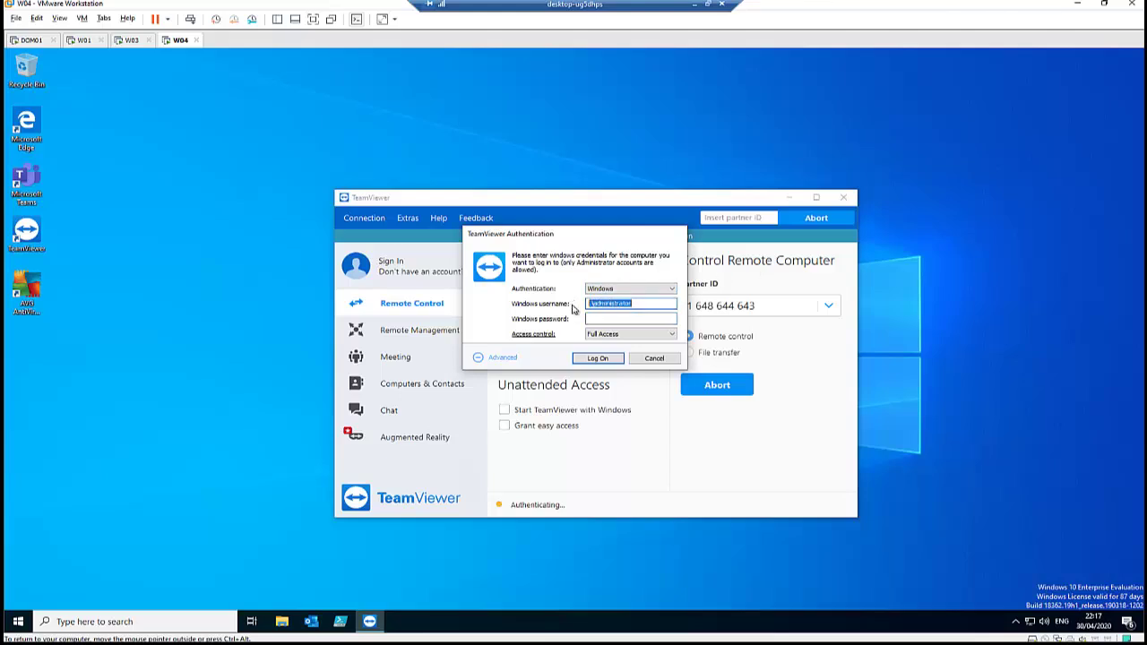
click(631, 318)
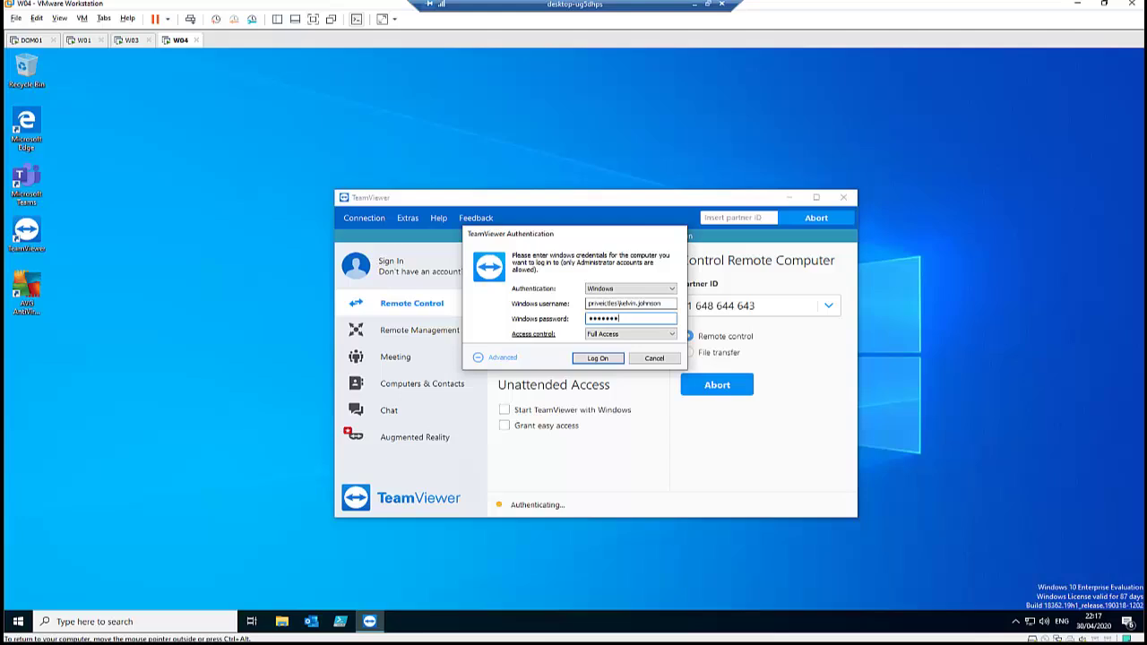
- Log on with Windows credentials, maximize the session, and search 'power' in the remote Start menu
click(602, 360)
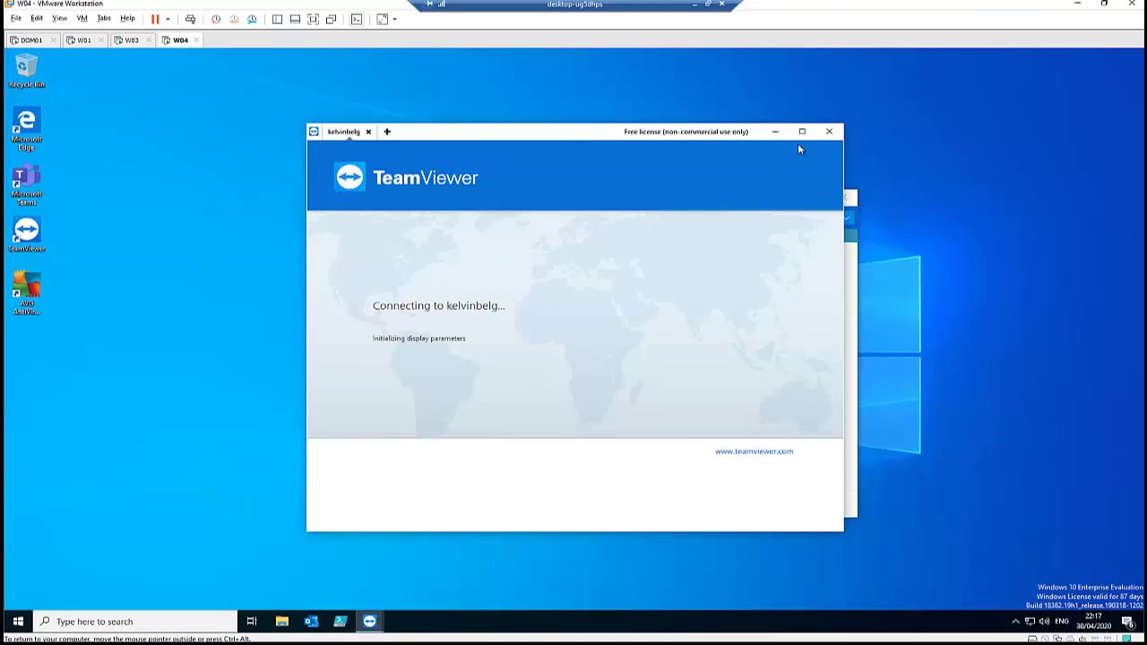
click(802, 132)
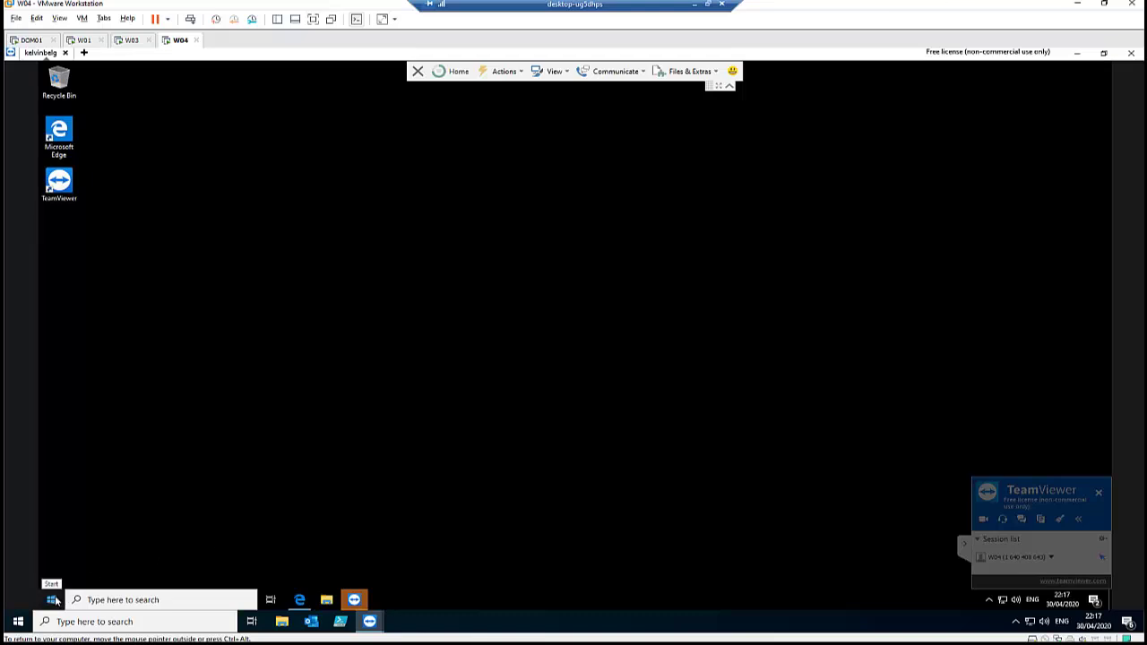
click(53, 599)
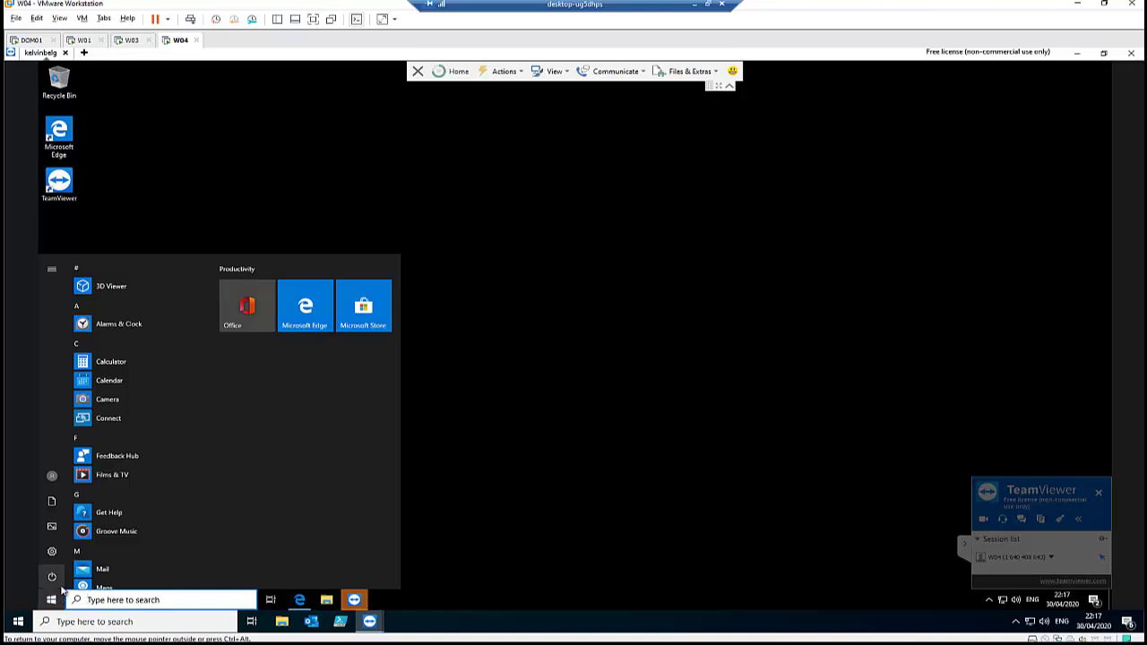
text(power)
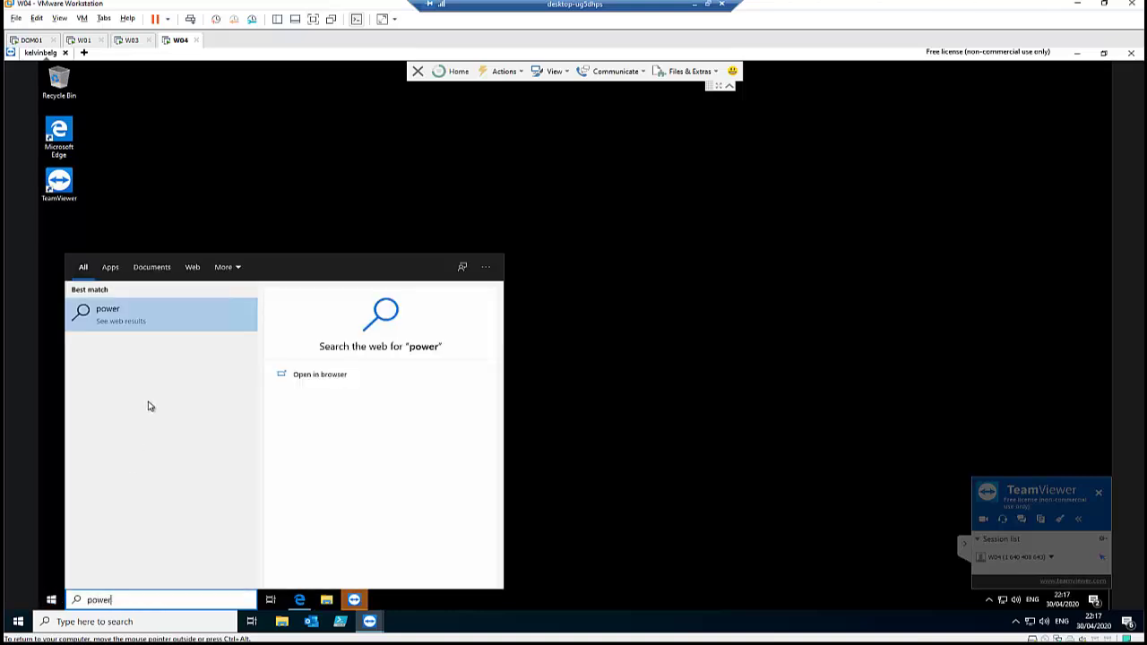
click(56, 602)
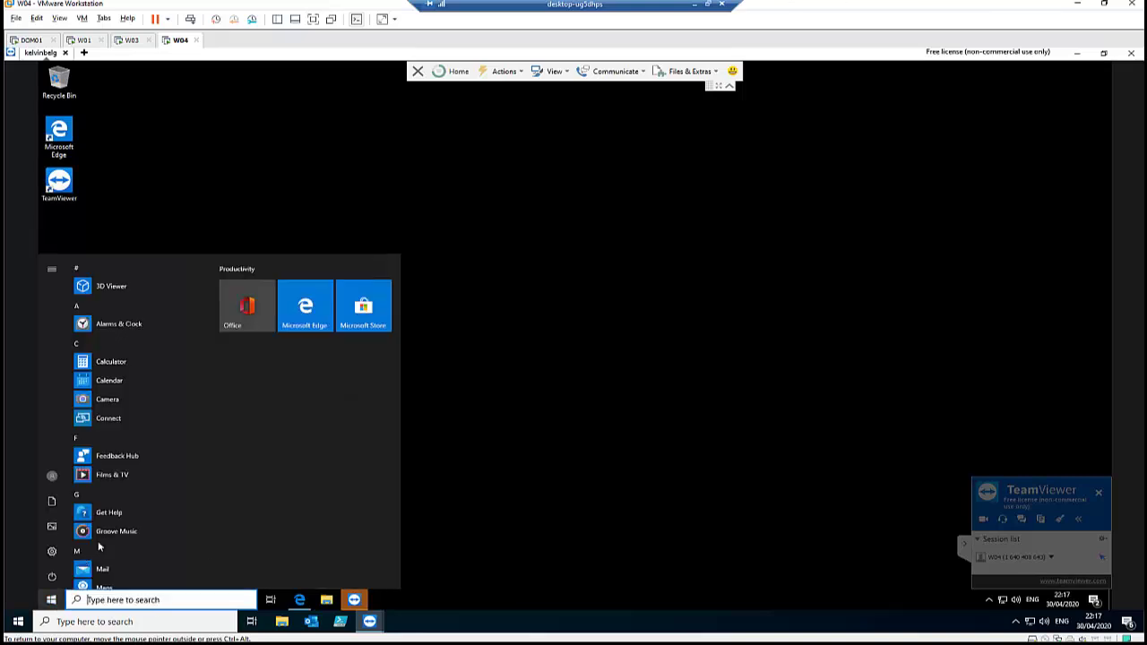
click(54, 601)
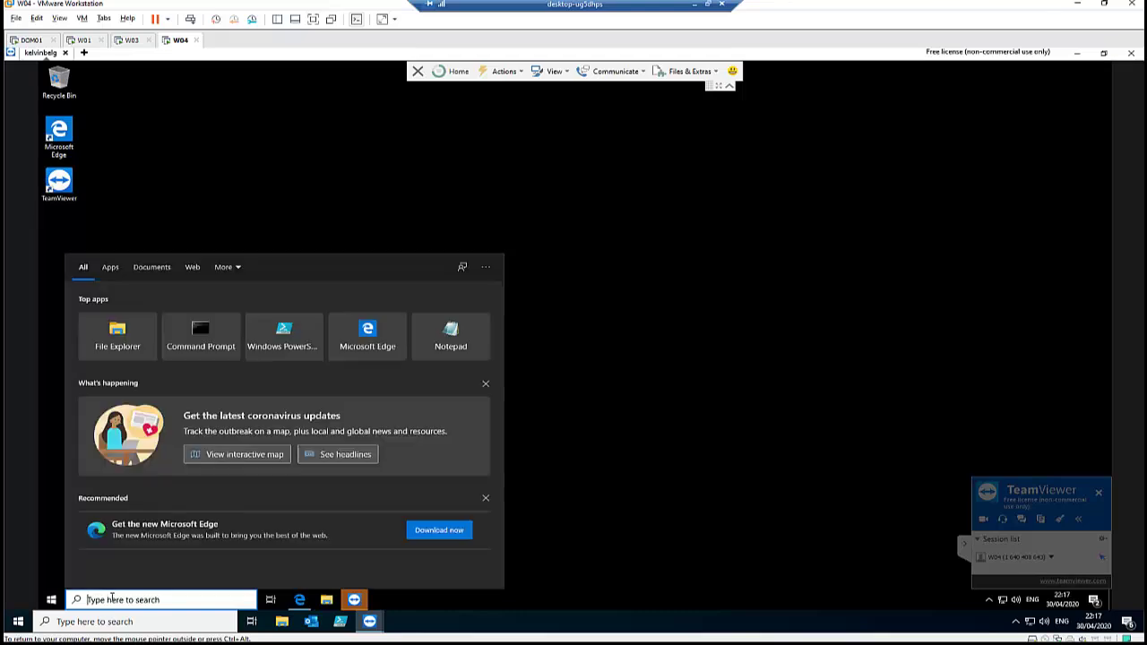
text(power)
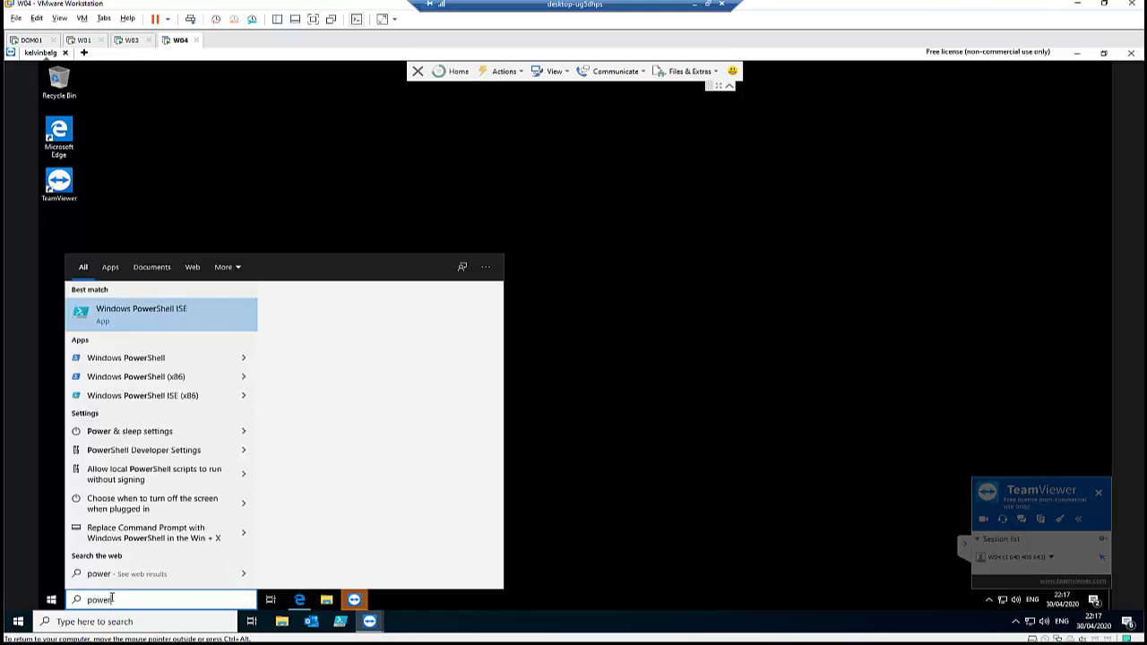
- Run Windows PowerShell ISE as administrator, entering the domain admin's username and password in UAC
right_click(163, 315)
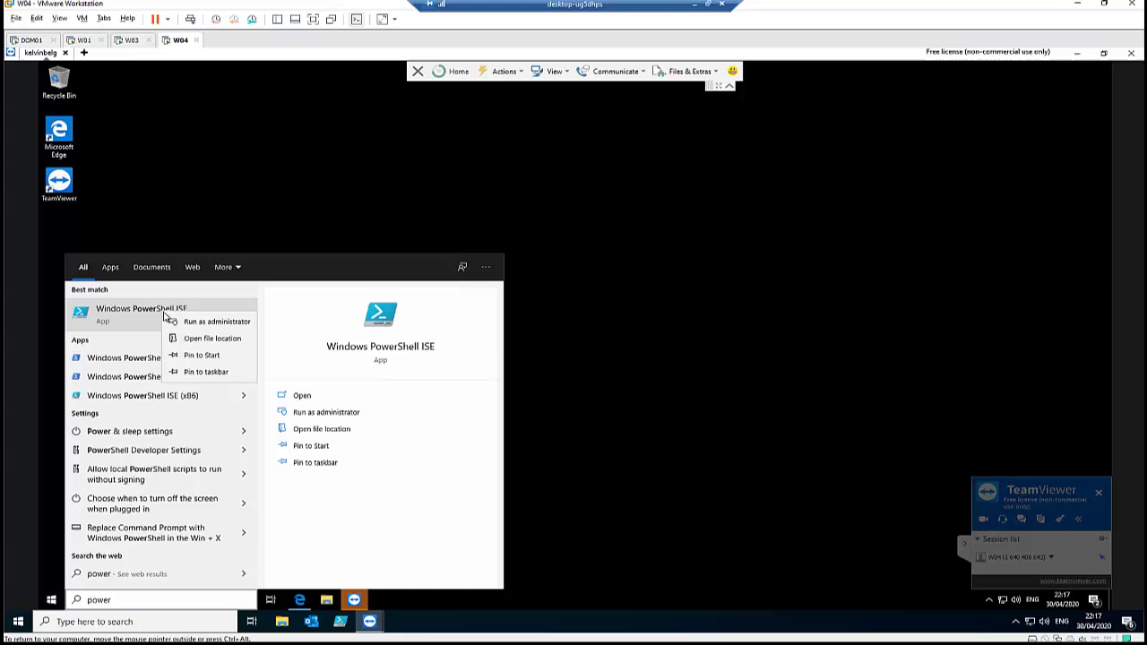
click(194, 322)
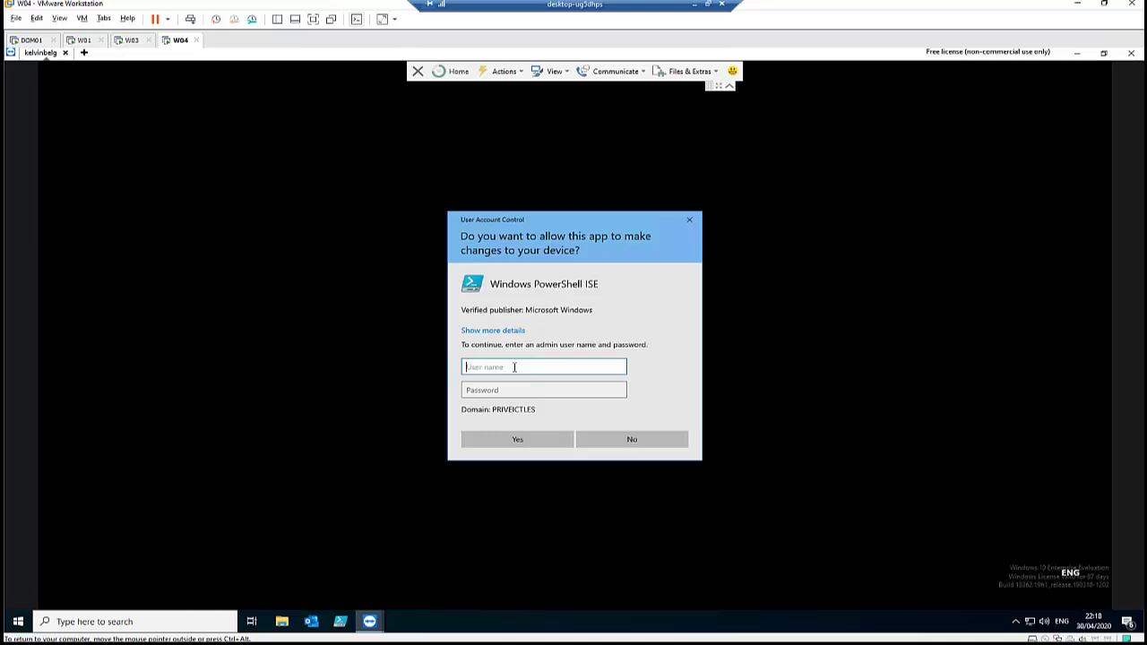
key(Tab)
text(•••••••)
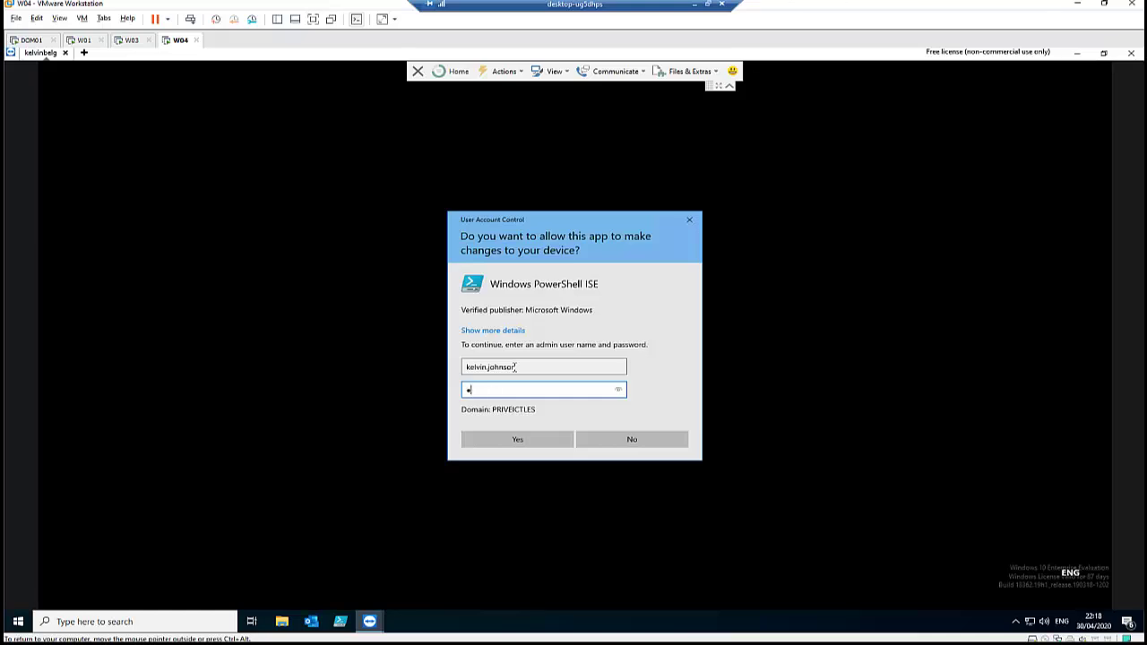
text(••)
key(Return)
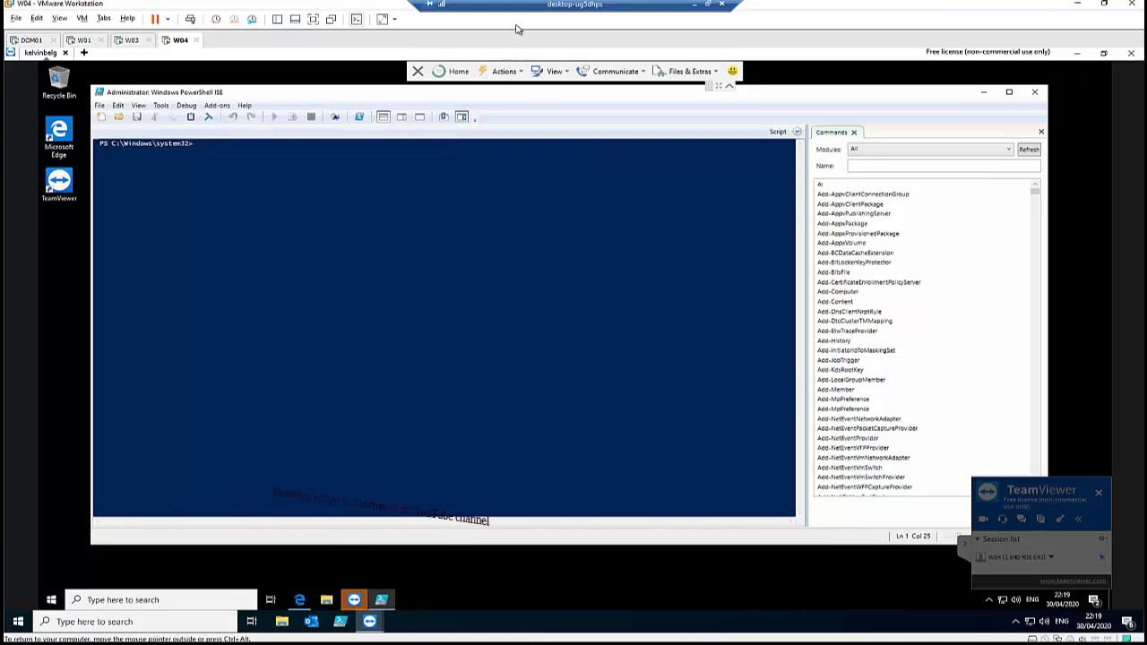
- Disconnect the TeamViewer session, leaving elevated PowerShell ISE running on the host
click(417, 71)
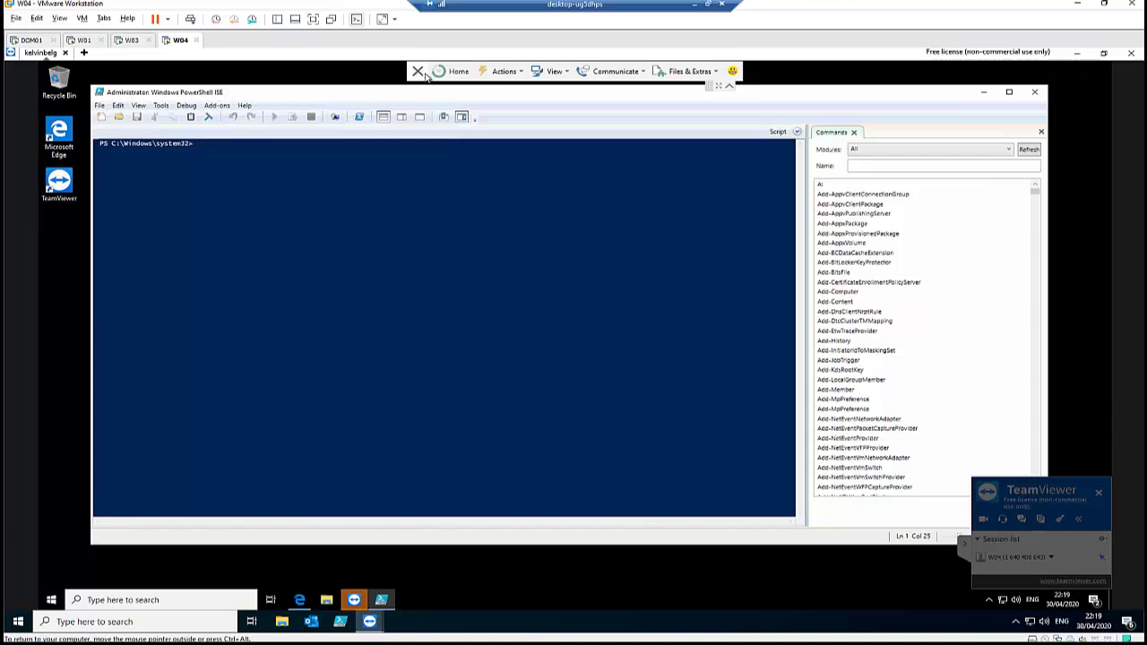